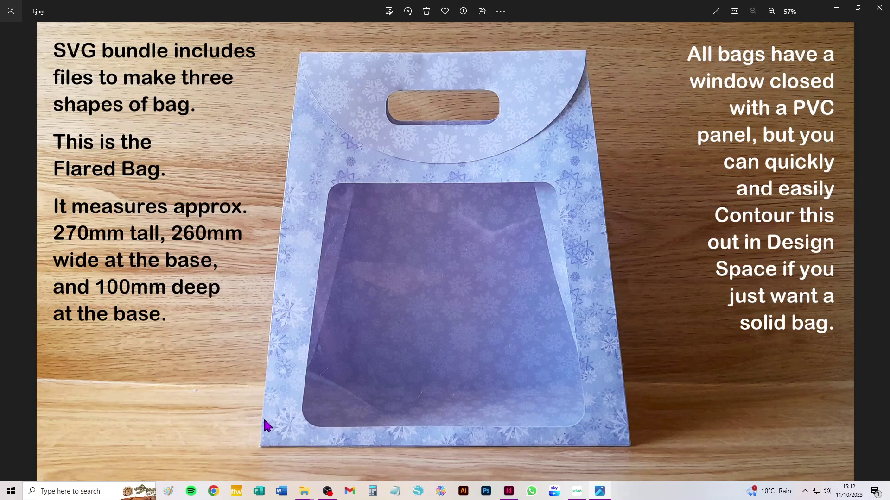
- Look through the gift bag photos, from the flared bag through the wider straight bag to the narrow straight bag
left_click(881, 253)
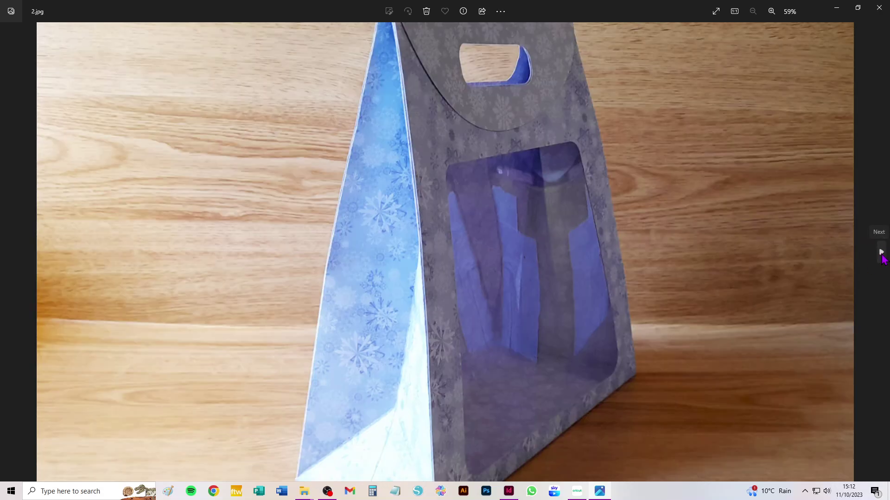
left_click(881, 253)
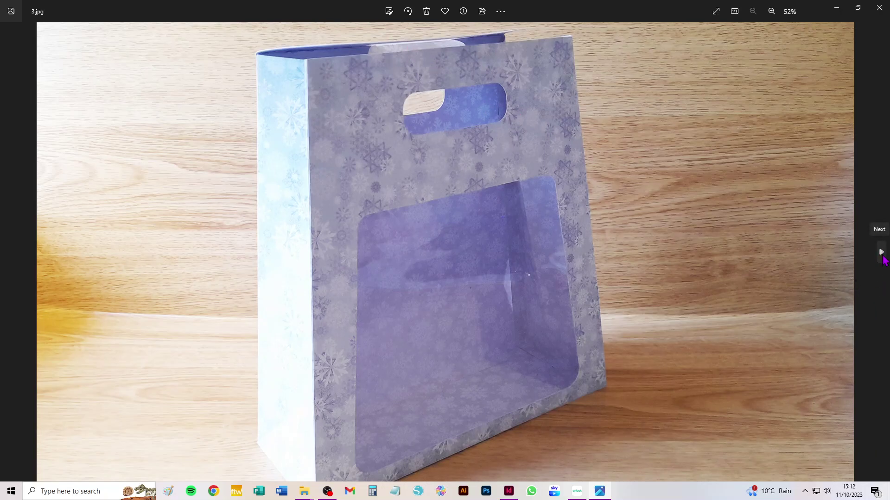
left_click(881, 253)
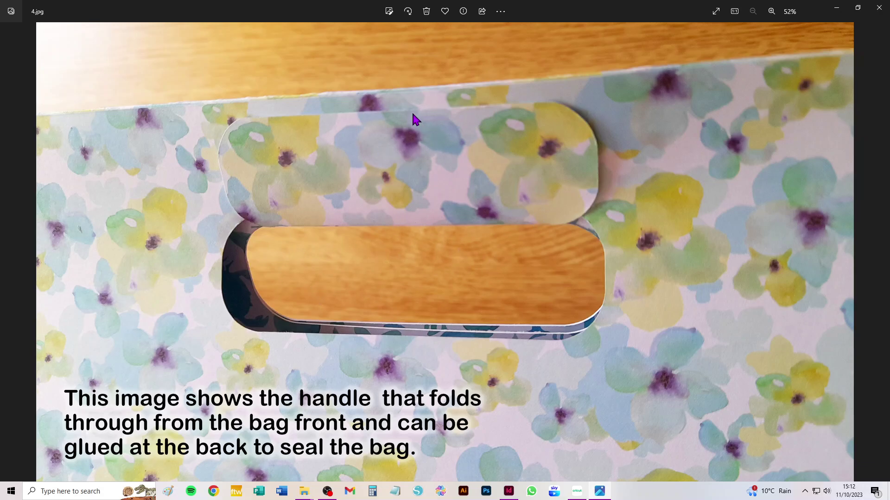
left_click(882, 252)
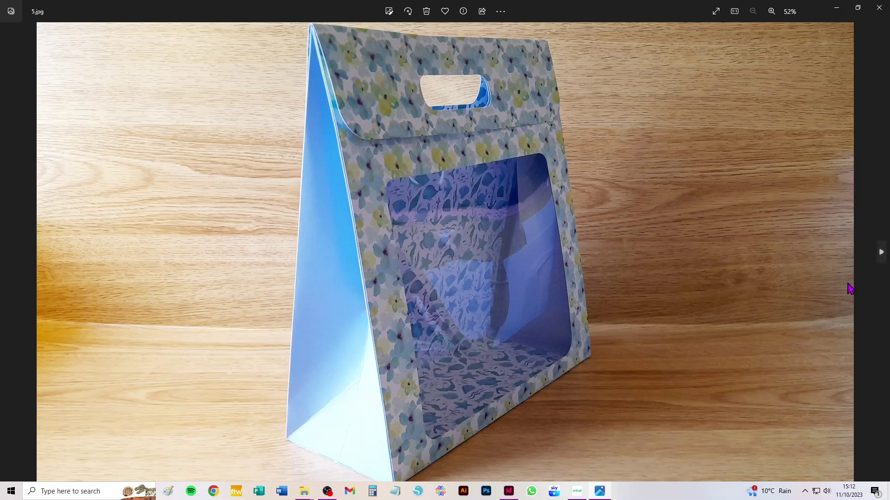
left_click(881, 252)
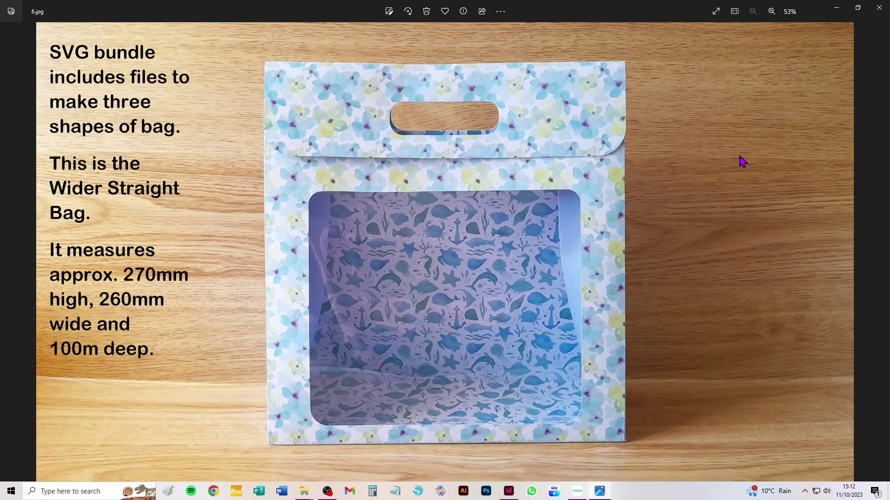
left_click(880, 254)
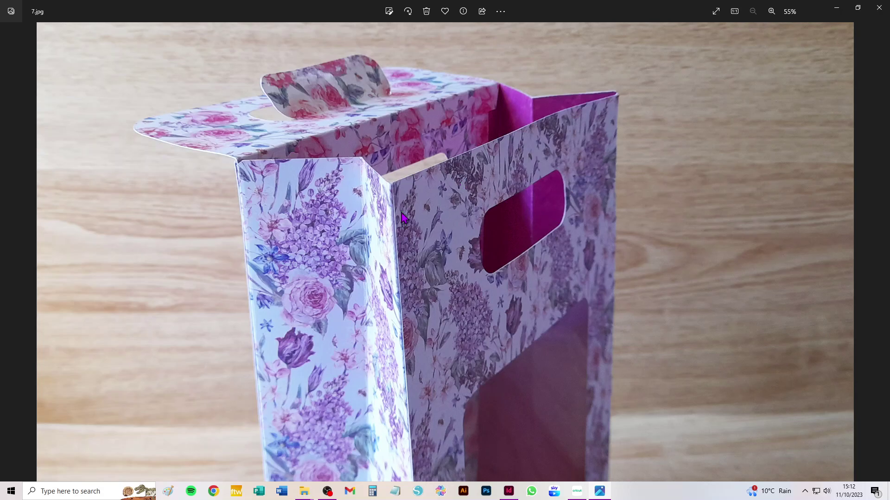
left_click(881, 254)
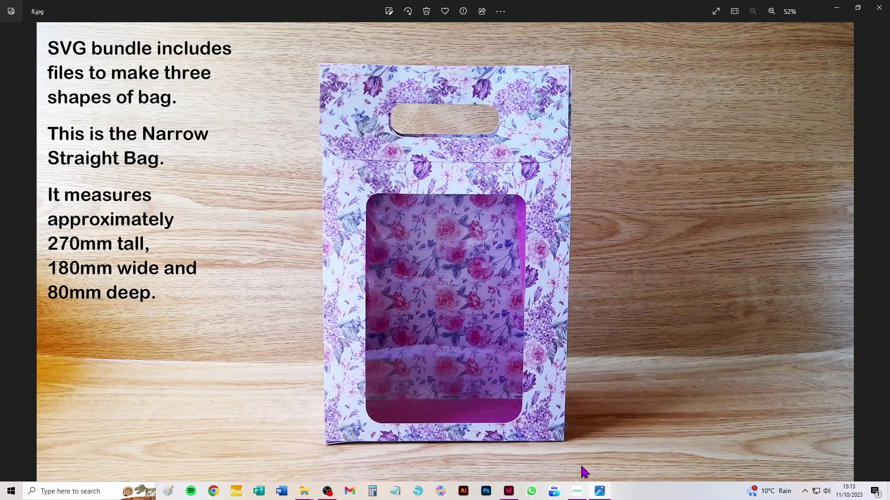
- Switch to Cricut Design Space, add the uploaded flared gift bag design to the canvas and shift it slightly down
left_click(577, 492)
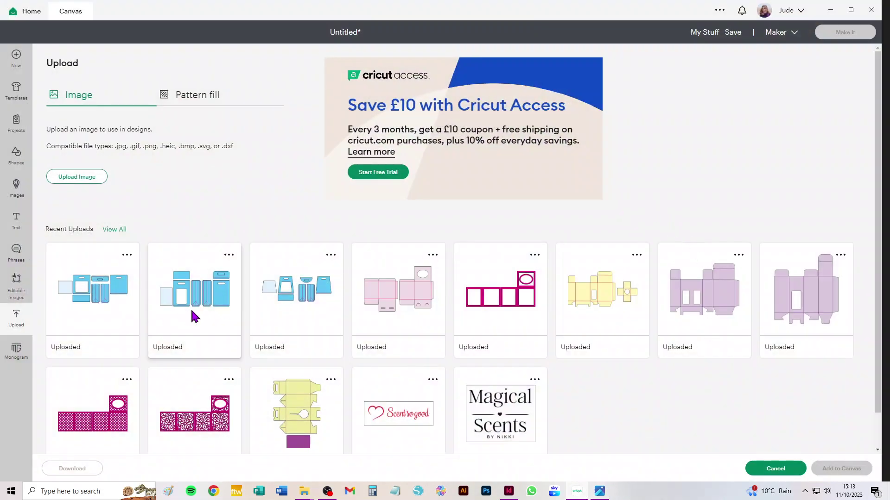
left_click(286, 300)
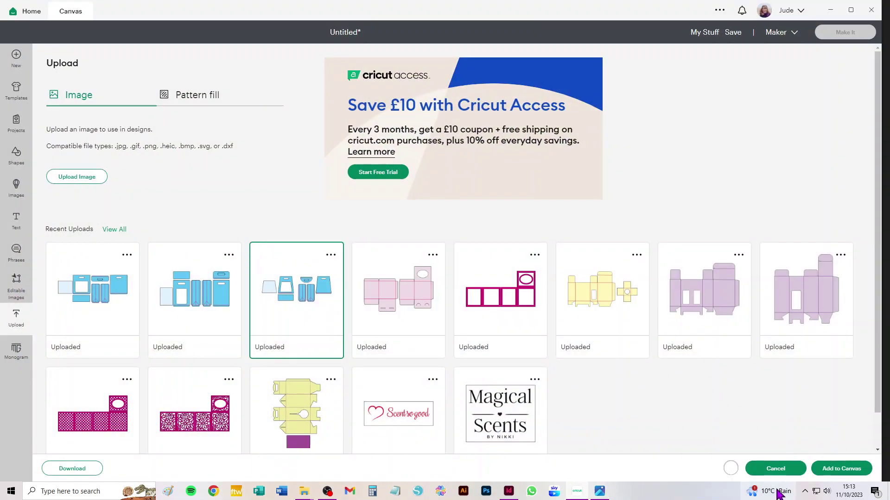
left_click(842, 469)
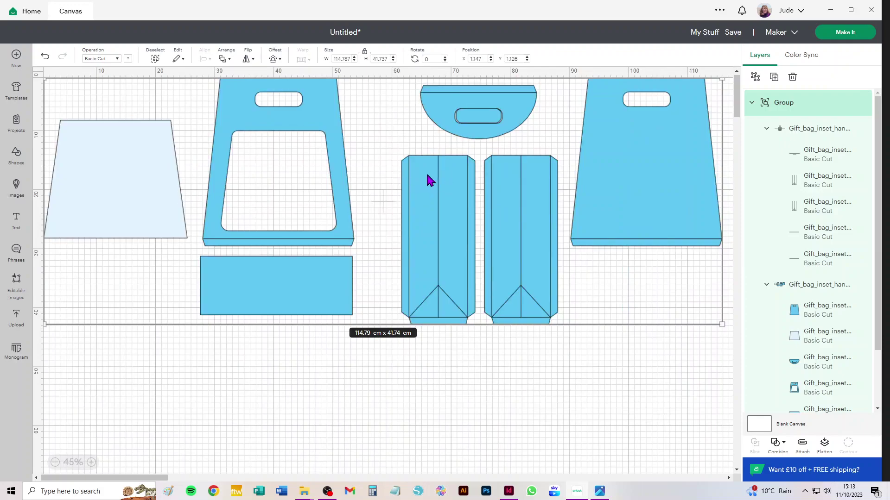
mouse_move(426, 179)
left_mouse_down()
mouse_move(428, 197)
mouse_move(427, 186)
left_mouse_up()
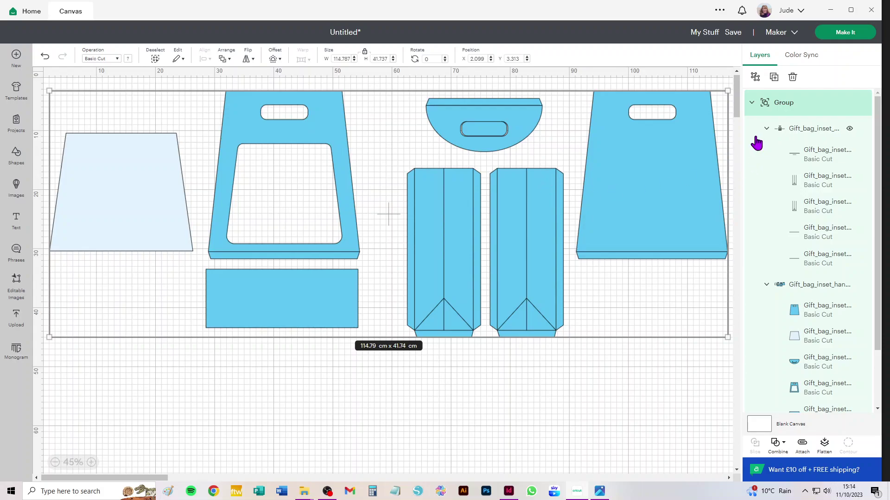
- Change the operation of the gift bag's fold-line group from Basic Cut to Score
left_click(814, 131)
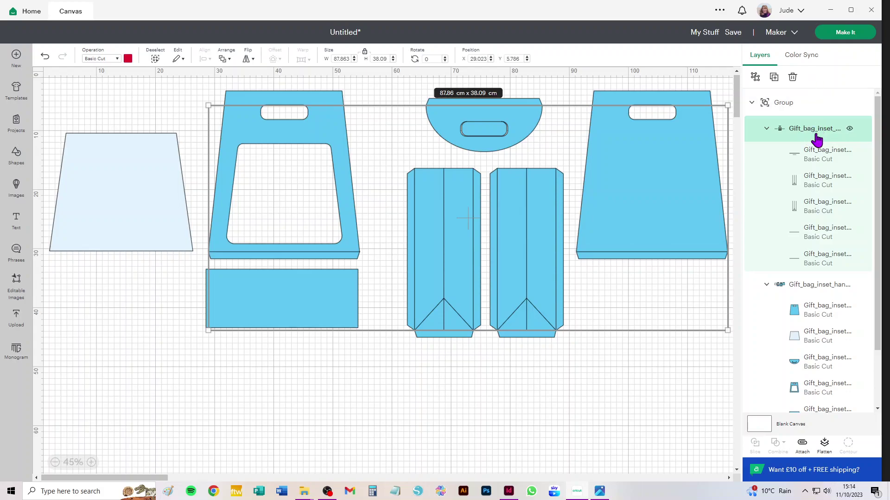
left_click(101, 59)
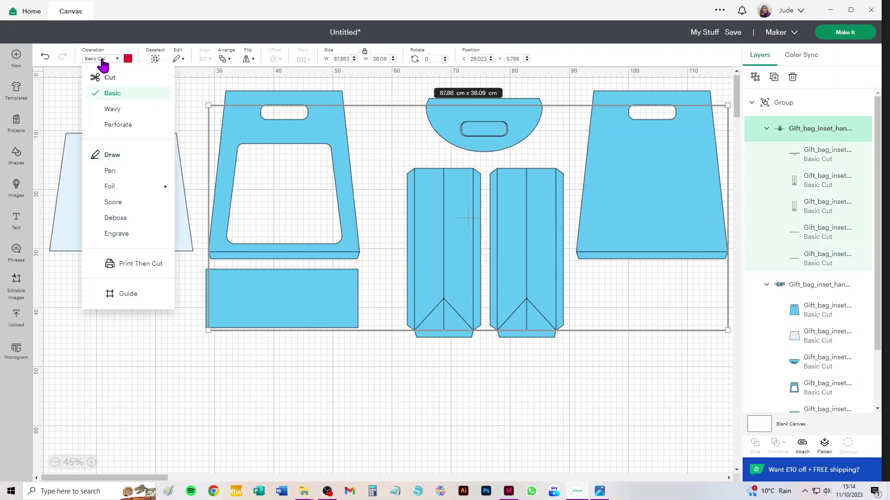
left_click(114, 203)
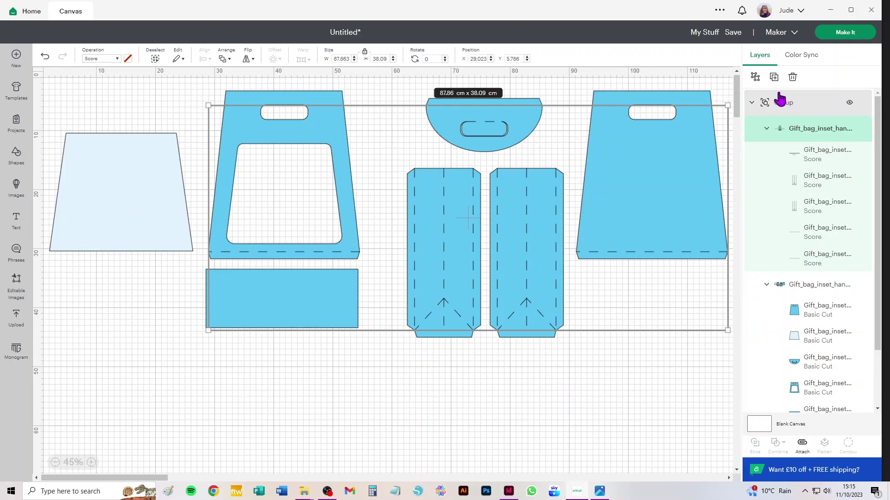
- Ungroup the score lines, the cut pieces and the whole gift bag design into separate layers
left_click(756, 78)
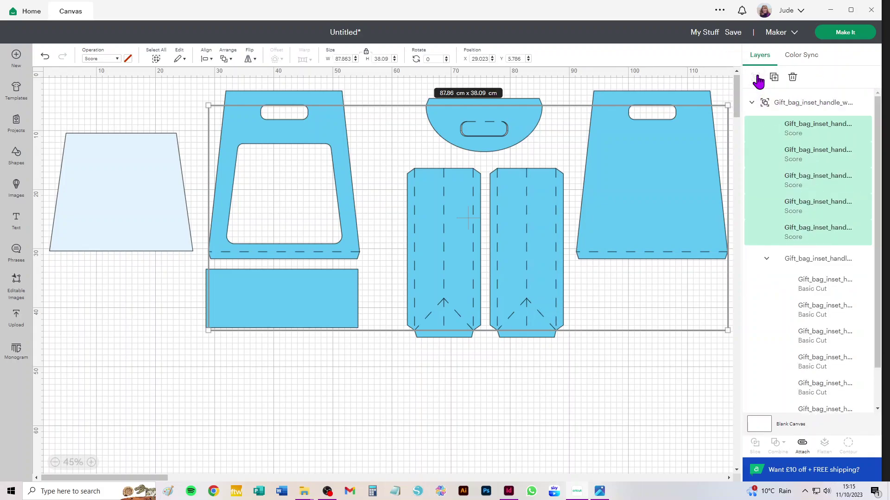
left_click(811, 265)
scroll(794, 249, "down", 1)
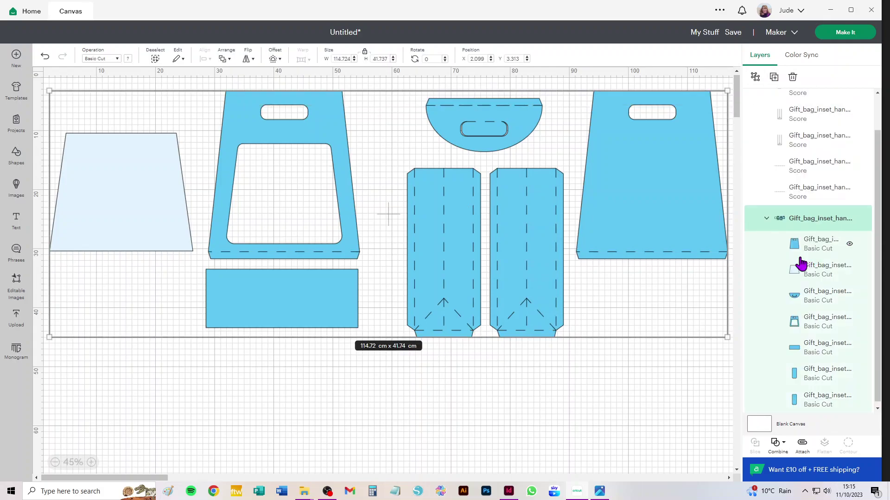
left_click(755, 79)
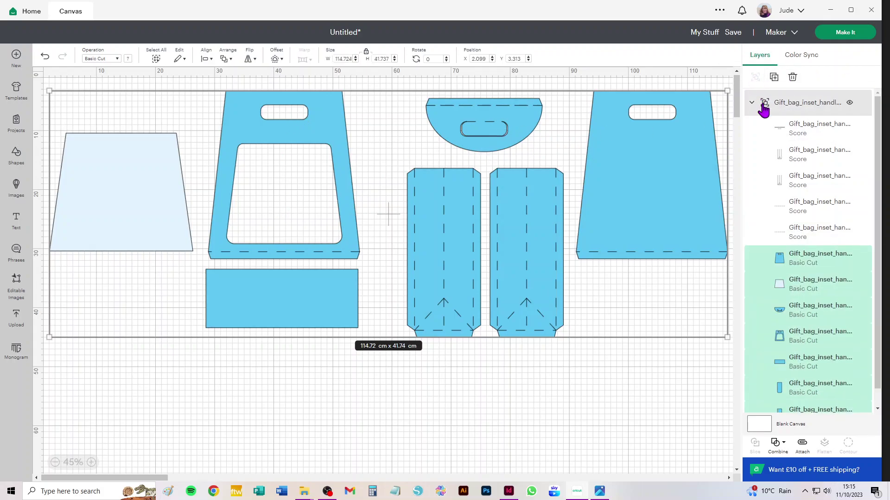
left_click(800, 107)
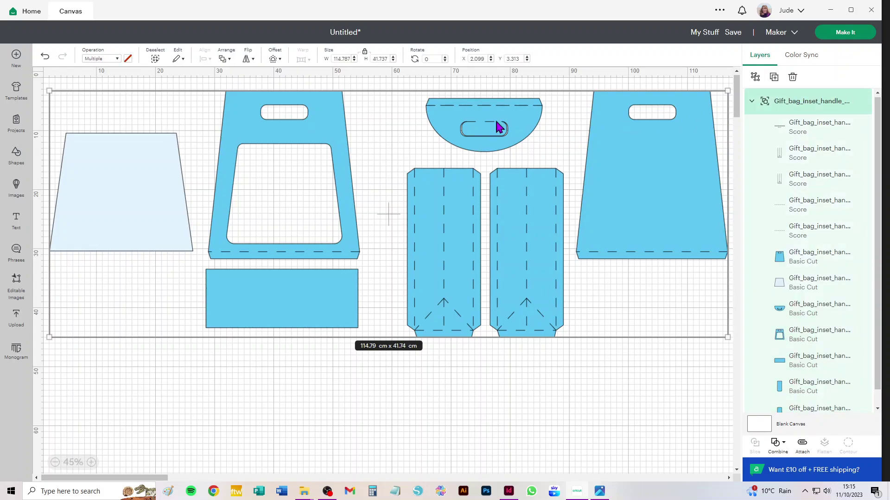
left_click(755, 77)
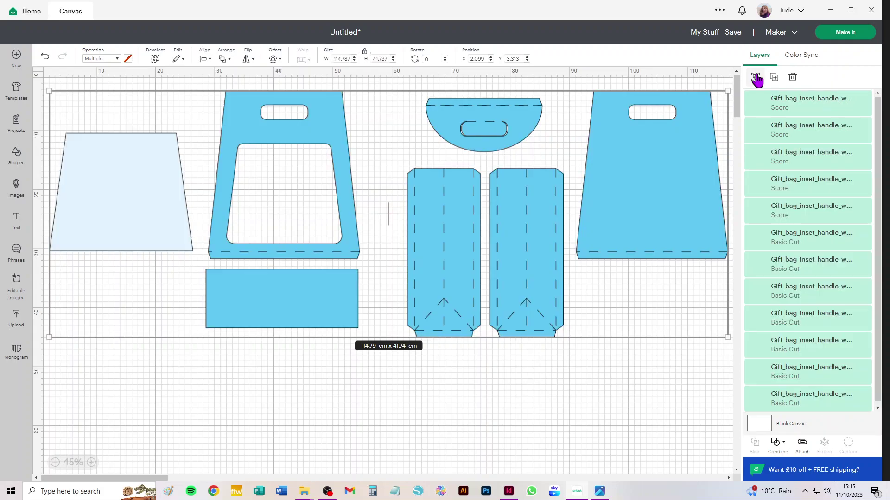
left_click(588, 399)
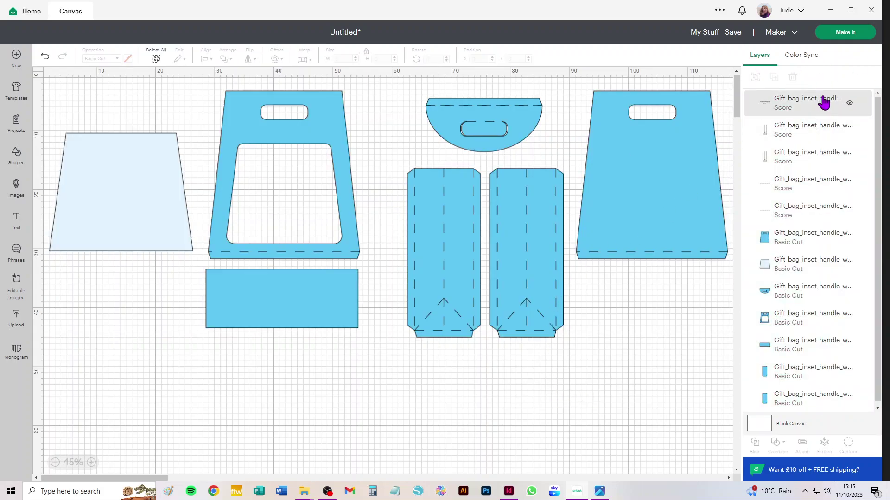
left_click(157, 59)
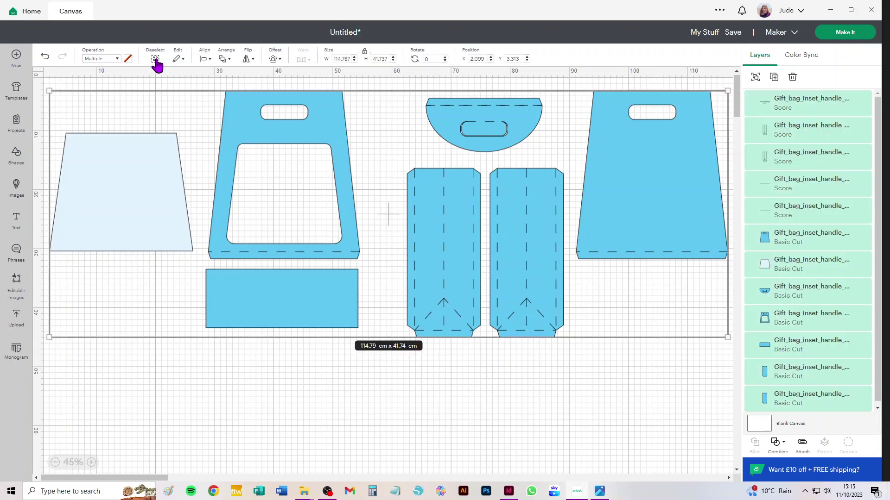
left_click(619, 396)
left_click_drag(62, 402, 709, 82)
left_click(632, 415)
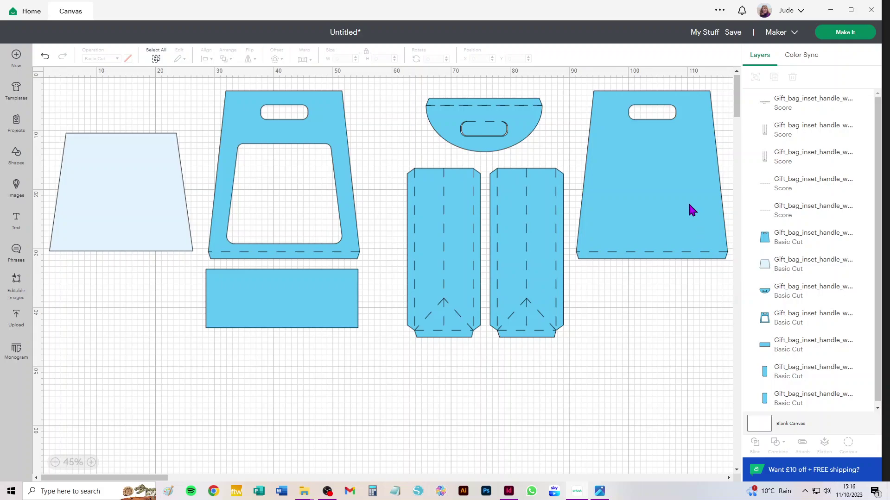
left_click(651, 236)
scroll(632, 280, "down", 15)
left_click_drag(593, 302, 642, 208)
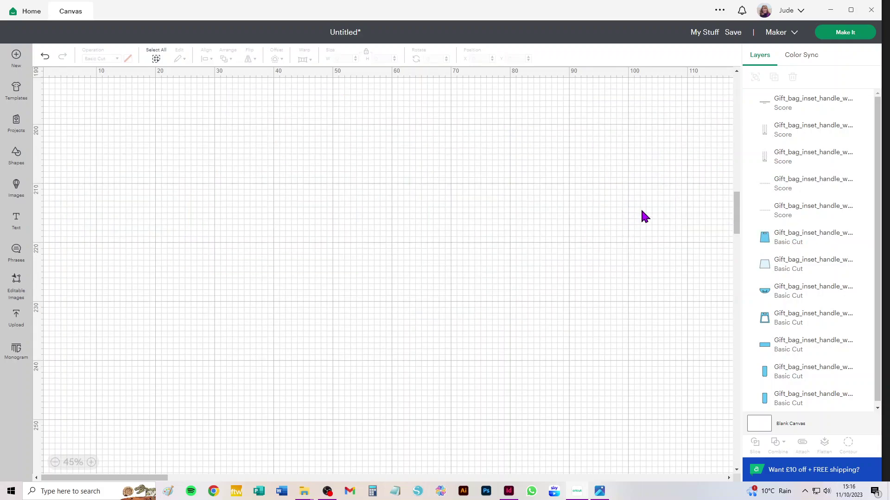
left_click_drag(734, 225, 732, 62)
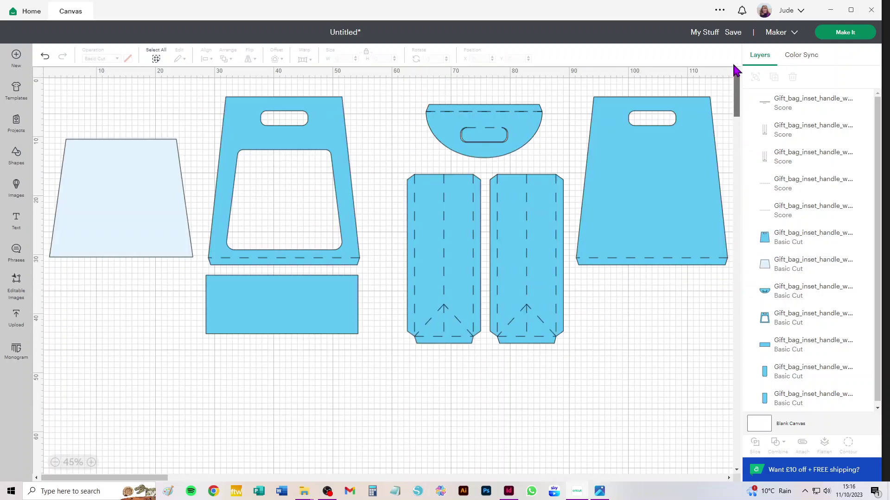
- Attach the solid back panel to its score line and move it to the empty area below the other pieces
left_click_drag(684, 278, 600, 81)
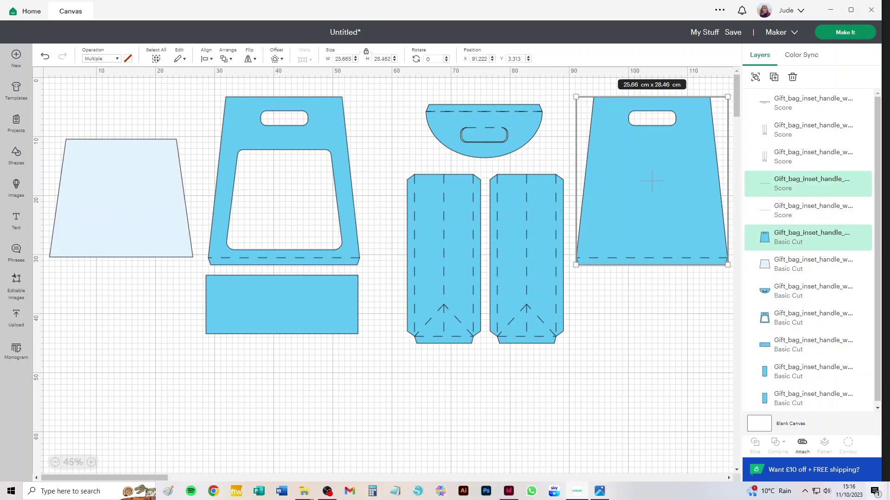
left_click(800, 444)
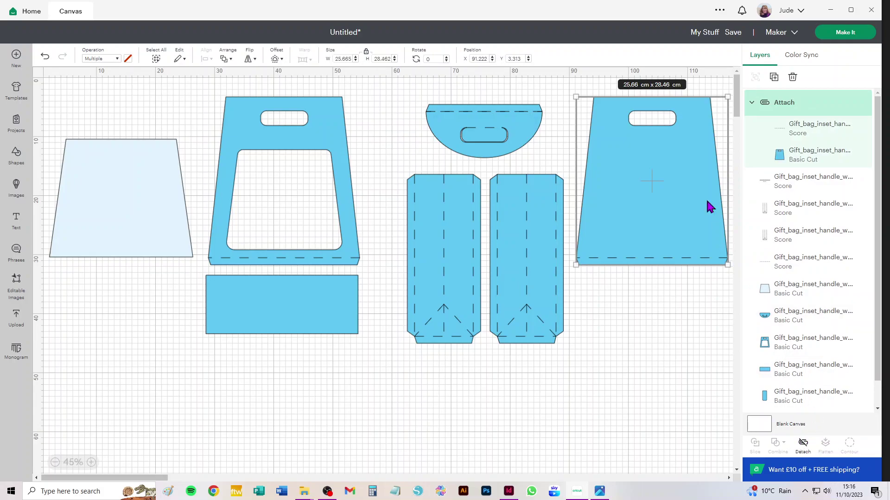
left_click_drag(643, 147, 599, 444)
- Attach each of the two side gussets to its own score lines and move both clear of the remaining pieces
left_click_drag(617, 178, 506, 367)
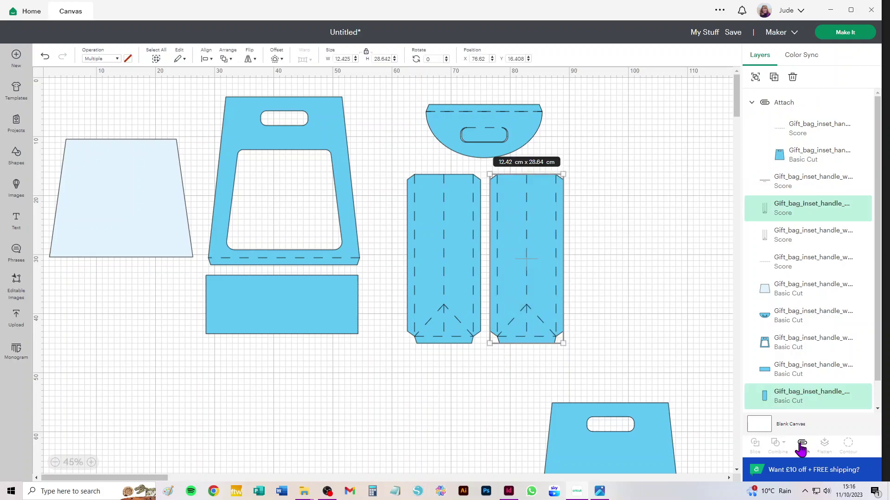
left_click(802, 444)
left_click_drag(556, 324, 737, 352)
left_click_drag(530, 182, 370, 392)
left_click(802, 443)
left_click_drag(469, 259, 650, 291)
- Attach the semicircular handle flap to its score lines and move it above the side gussets
left_click_drag(570, 79, 394, 185)
left_click_drag(632, 421, 644, 366)
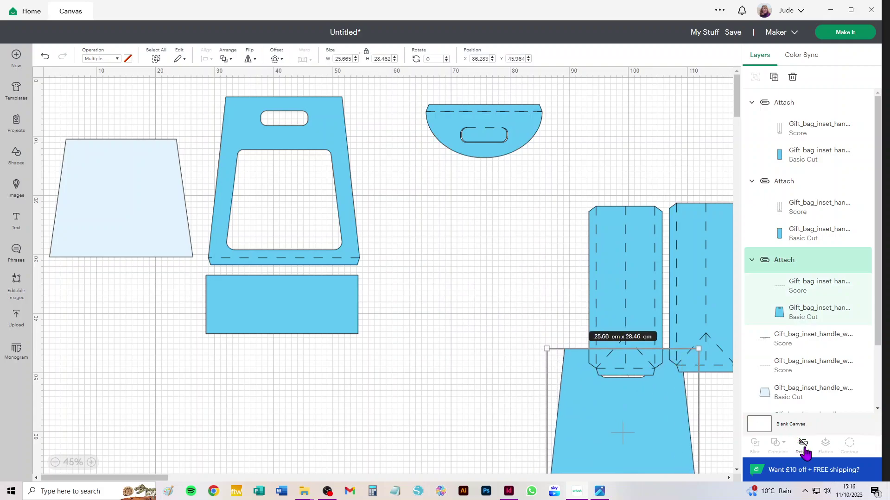
left_click(463, 113)
left_click_drag(587, 96, 375, 197)
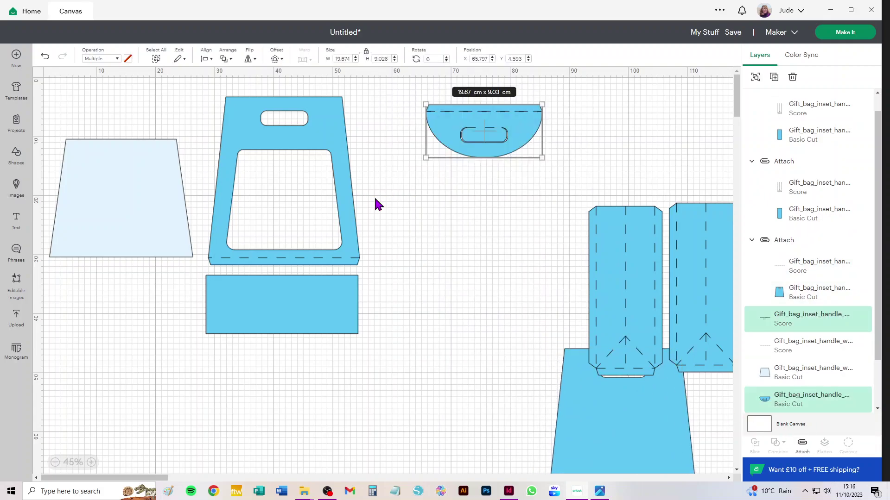
left_click(802, 445)
left_click_drag(459, 143, 580, 127)
- Attach the windowed front panel to its score line, and reposition the rectangular base and the pale window panel
left_click_drag(427, 88, 204, 269)
left_click(802, 446)
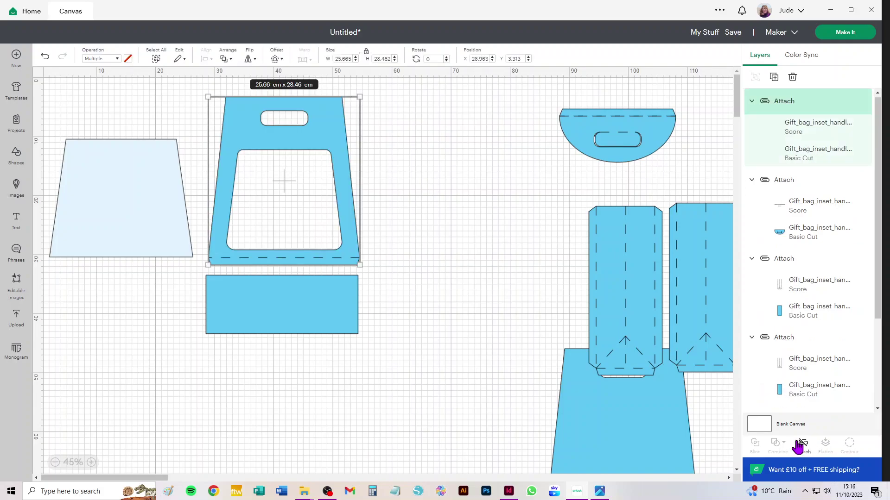
left_click_drag(257, 294, 142, 330)
mouse_move(112, 235)
left_mouse_down()
mouse_move(284, 236)
mouse_move(116, 238)
left_mouse_up()
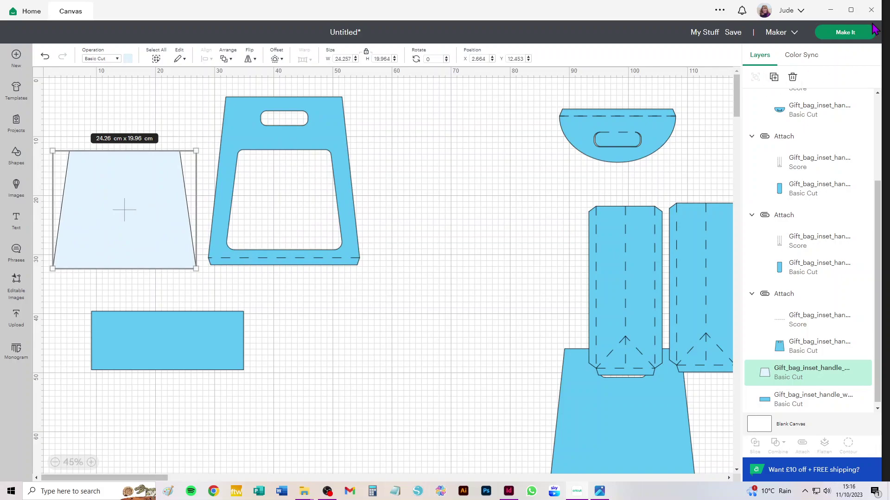
- Send the project to mat preparation, set the first mat's material size to 30.5 cm x 30.5 cm and review the mats
left_click(845, 32)
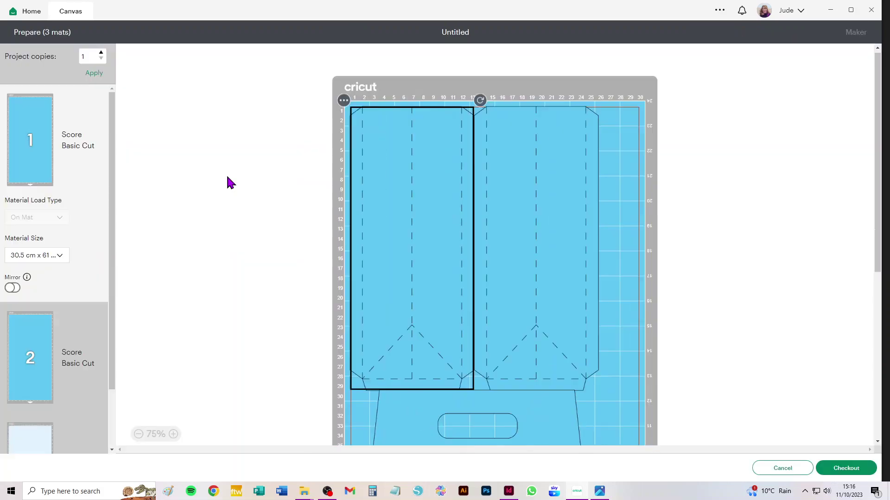
left_click(30, 258)
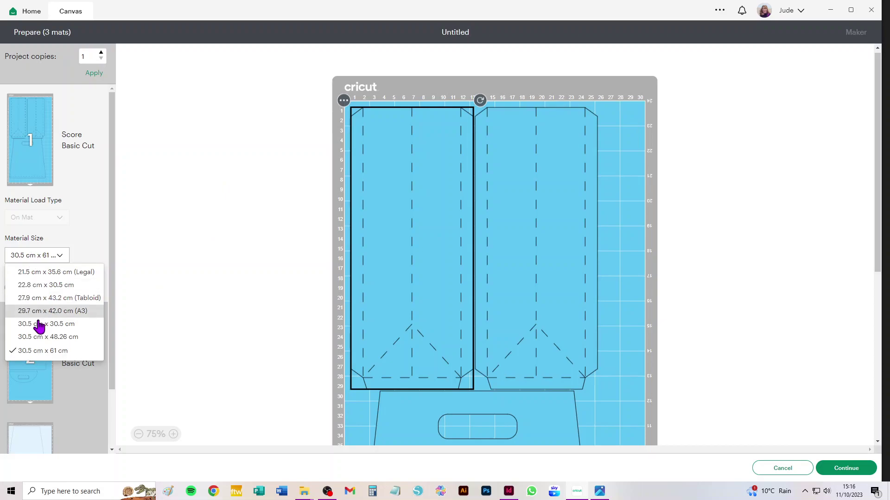
left_click(65, 325)
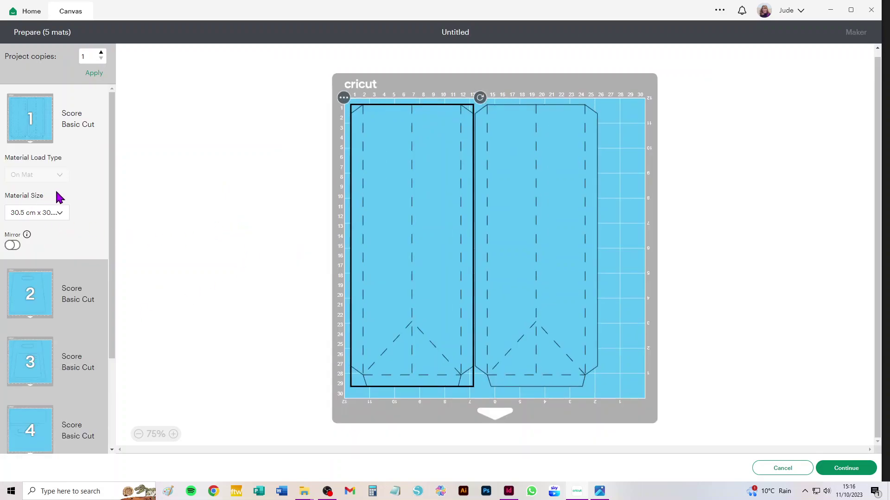
scroll(60, 197, "down", 2)
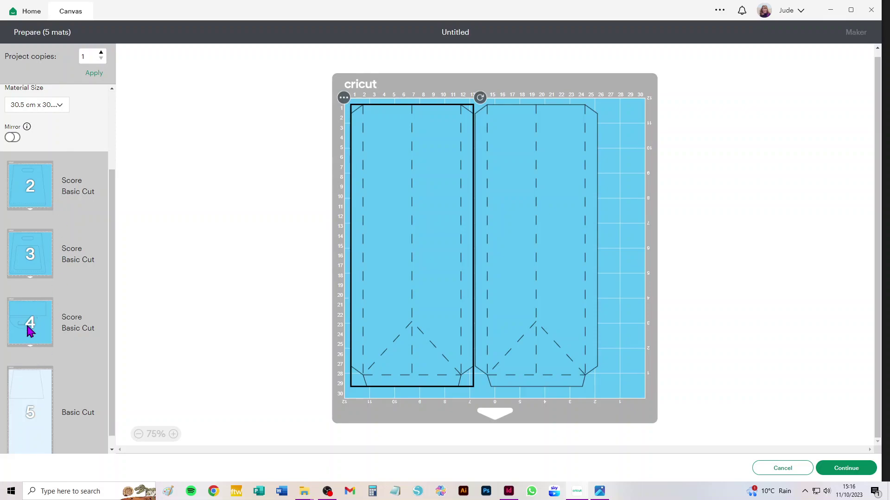
- Set the fifth mat's material size to 29.7 cm x 42.0 cm (A3), then leave mat preparation and inspect the pale window panel's size
left_click(30, 411)
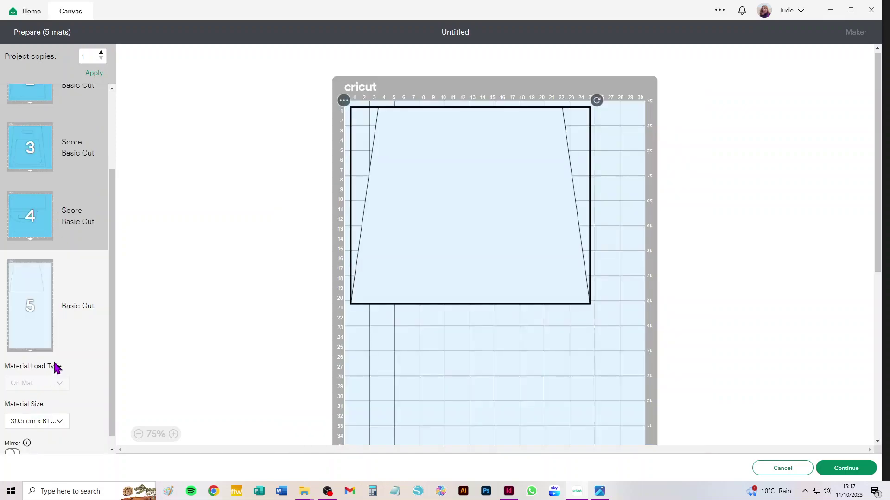
left_click(49, 423)
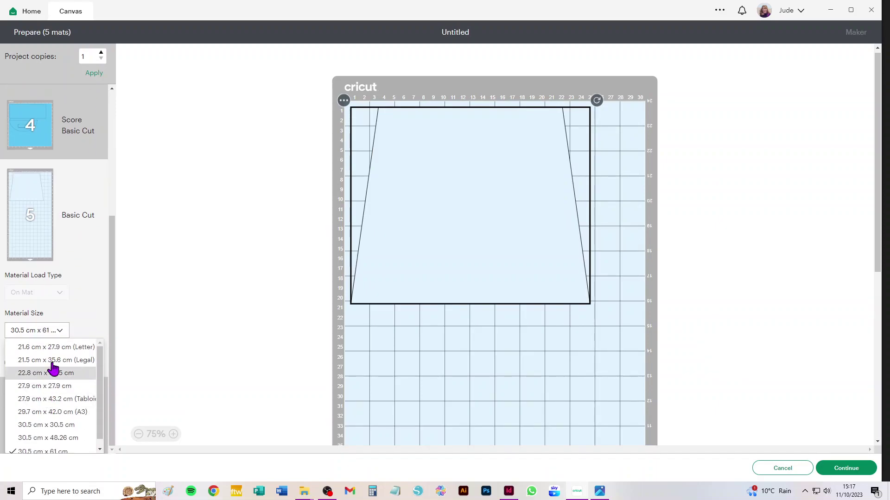
left_click(57, 416)
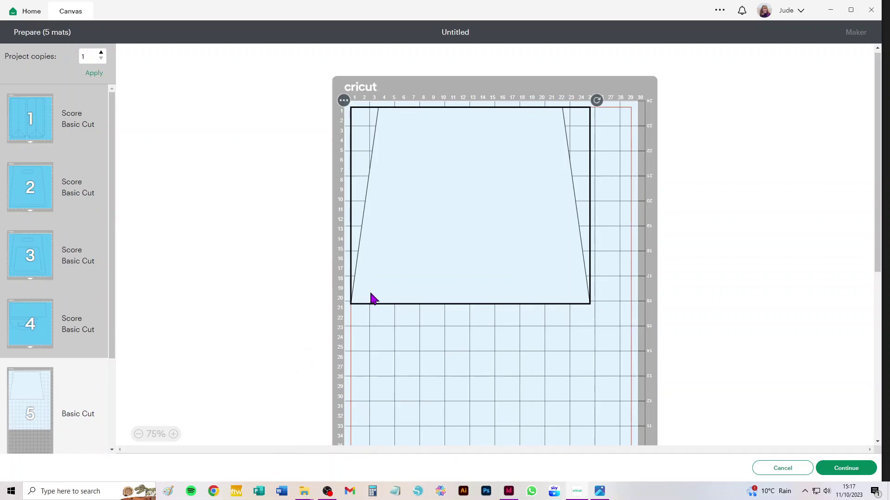
left_click(787, 468)
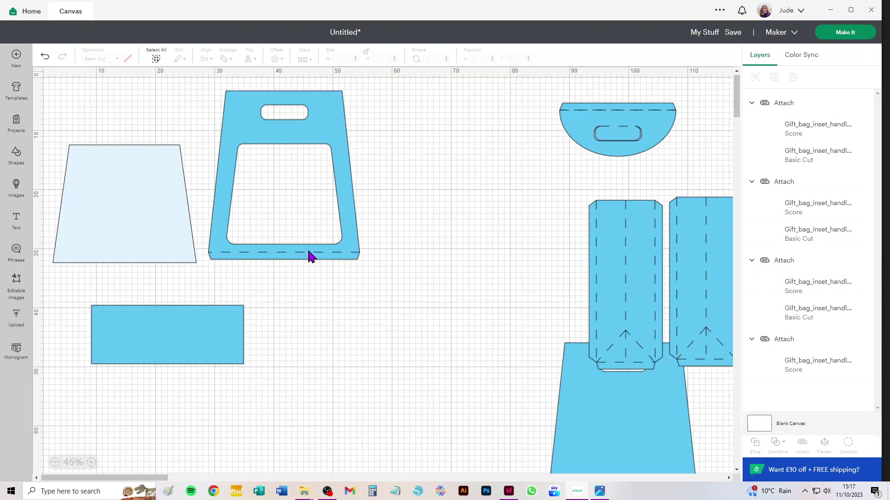
left_click(178, 231)
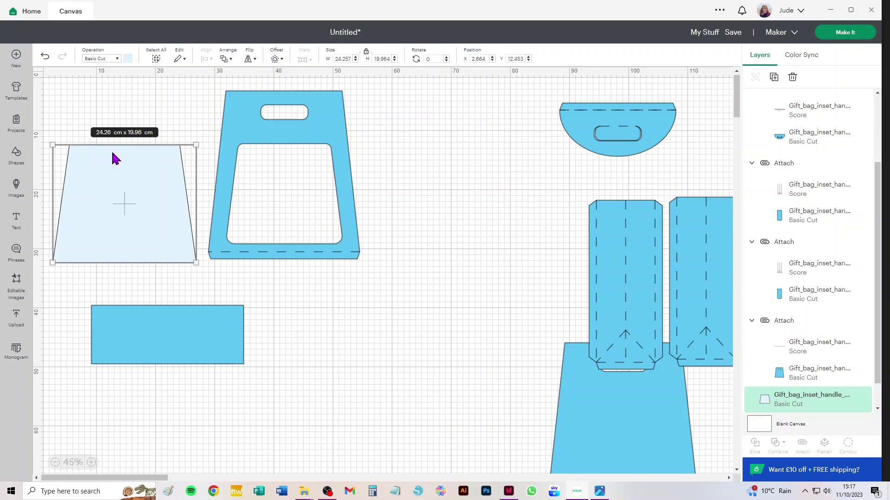
- Reopen mat preparation, set the material size of mats 1 and 5 to 30.5 cm x 30.5 cm, and return to the canvas
left_click(844, 30)
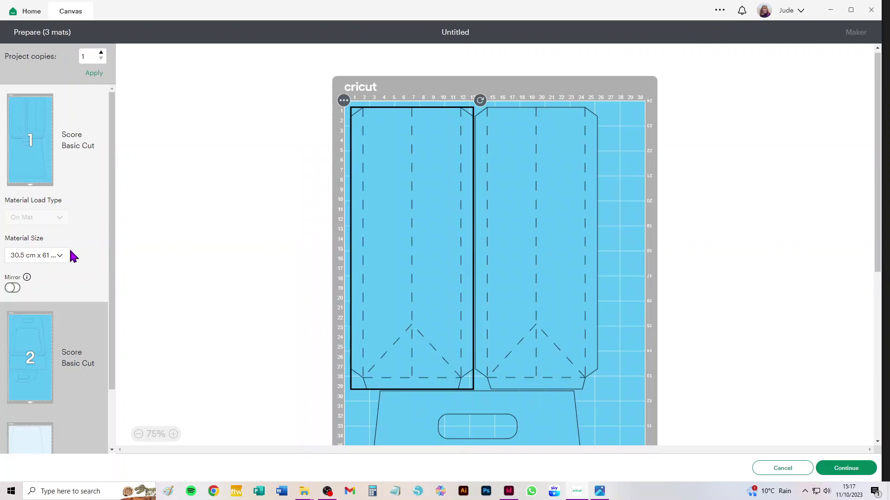
left_click(48, 255)
left_click(46, 324)
scroll(46, 361, "down", 3)
left_click(16, 409)
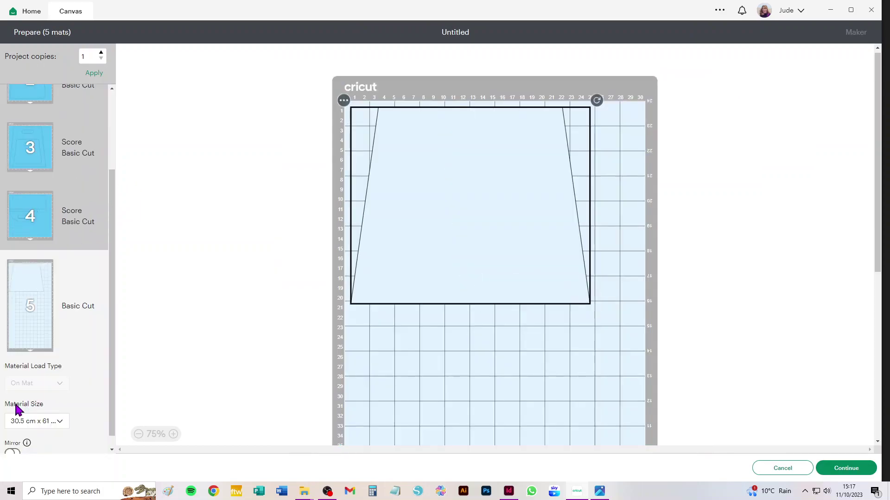
left_click(37, 422)
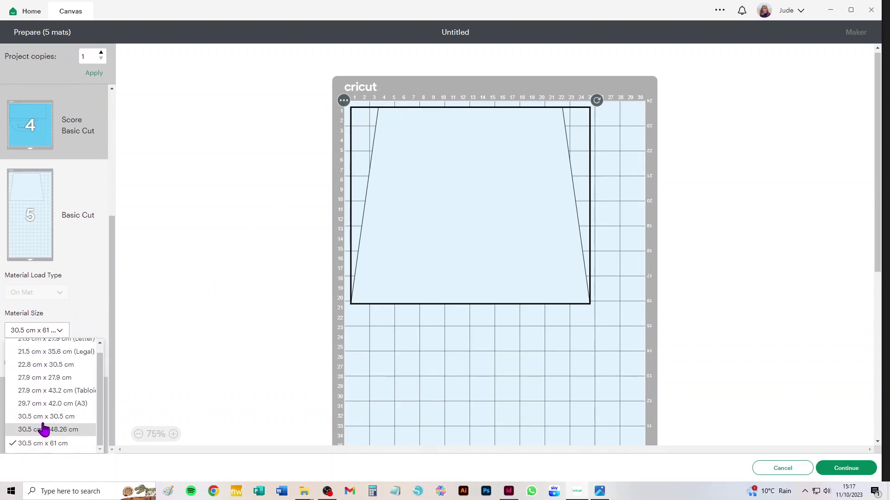
left_click(44, 430)
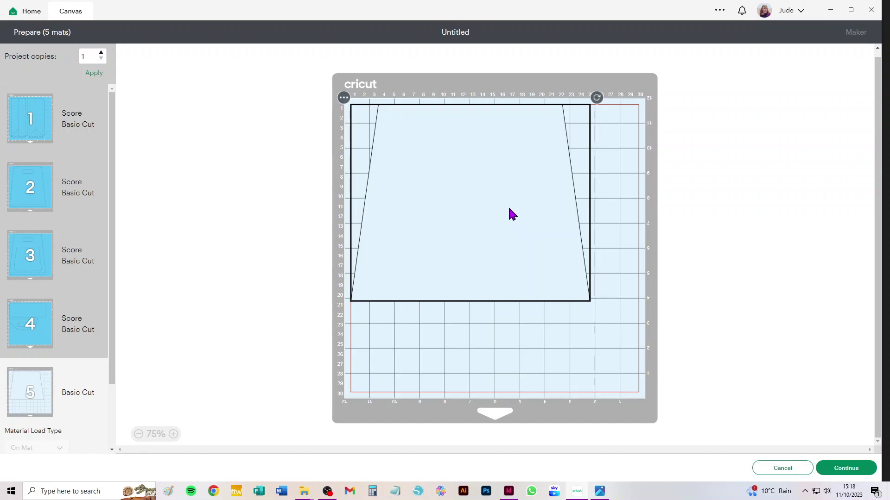
left_click(795, 468)
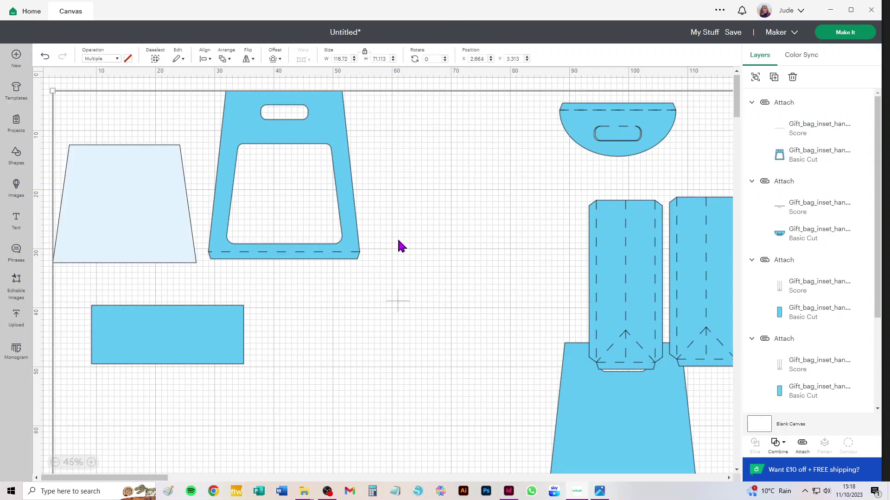
- Replace the flared bag on the canvas with the uploaded straight-sided gift bag that has a rounded-corner handle flap
left_click(18, 319)
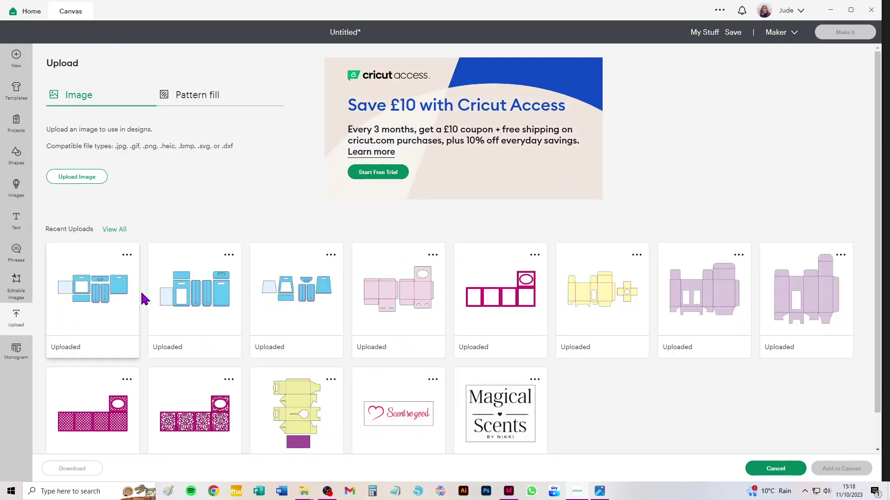
left_click(96, 290)
left_click(841, 469)
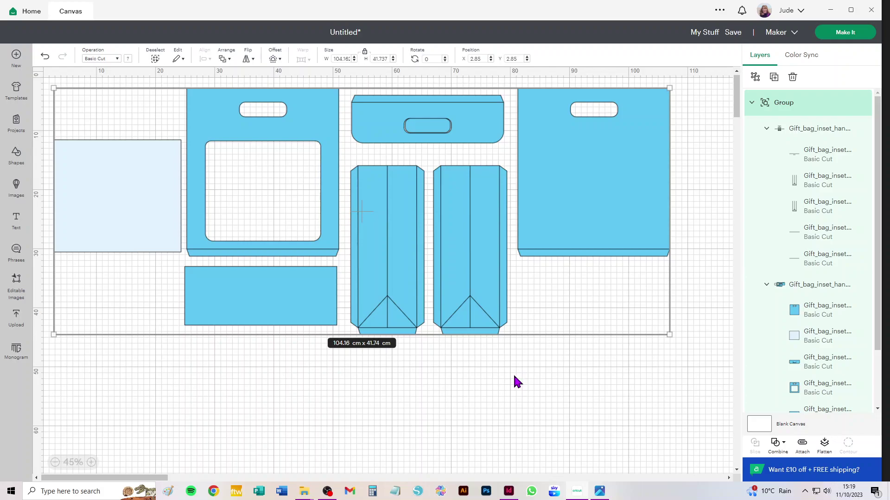
- Change the operation of the straight-sided bag's fold-line layer to Score
left_click(818, 135)
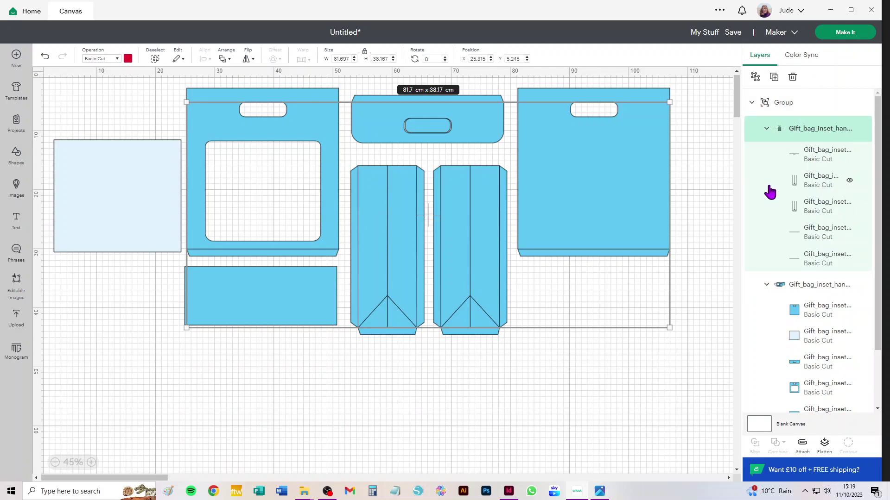
left_click(98, 59)
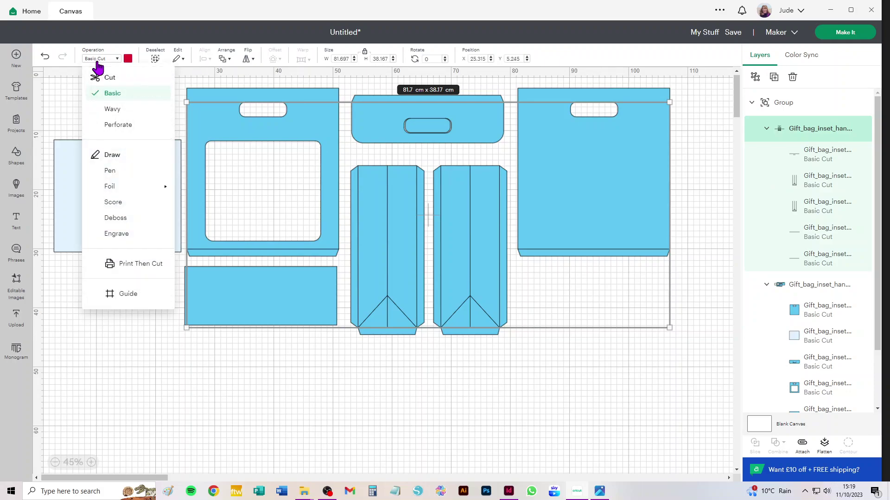
left_click(113, 202)
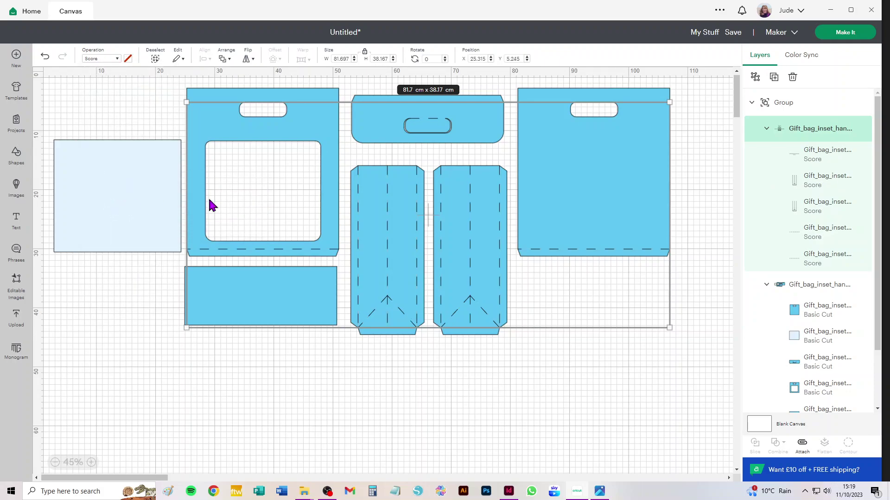
- Ungroup the score lines, the cut pieces and the whole bag design so that every layer is separate
left_click(754, 77)
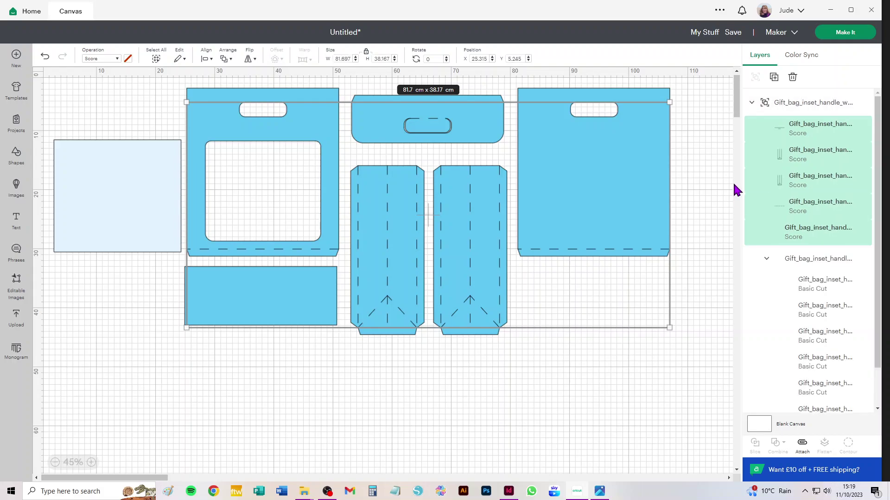
left_click(819, 262, "shift")
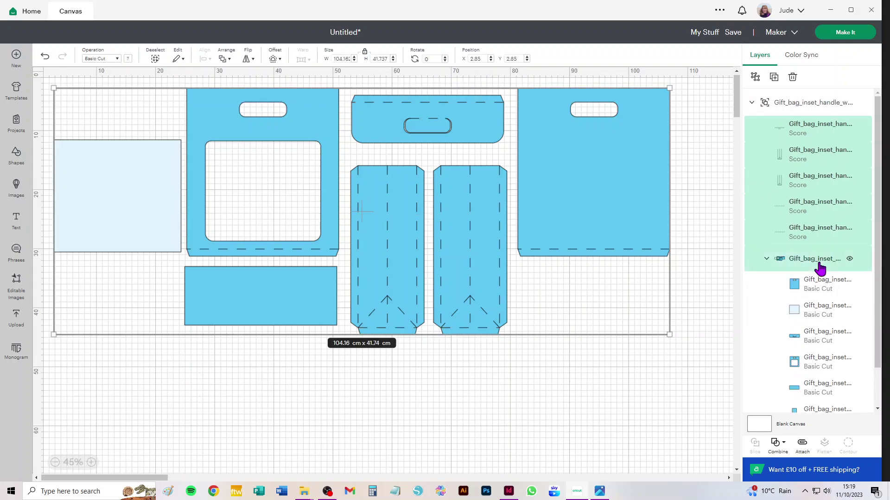
left_click(819, 268)
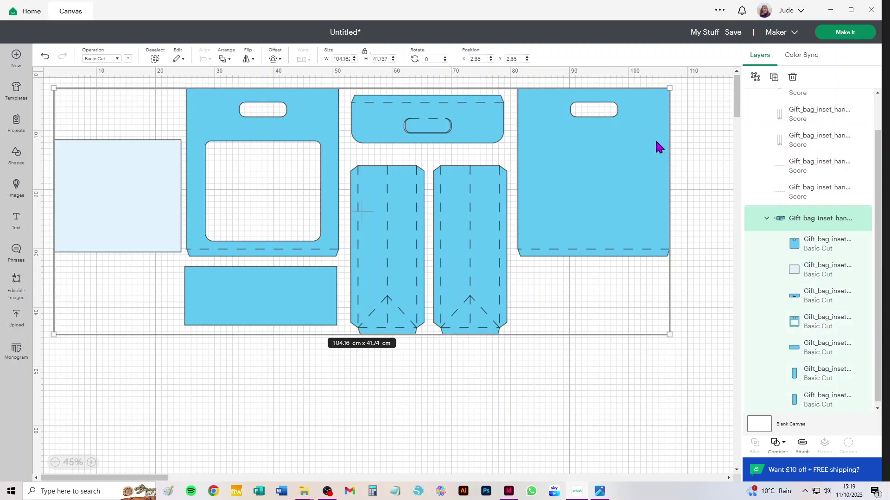
scroll(806, 246, "down", 1)
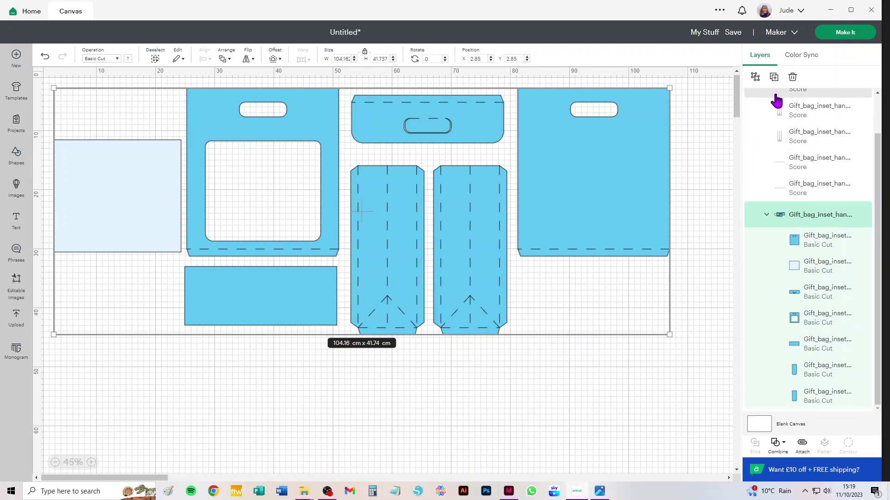
left_click(754, 77)
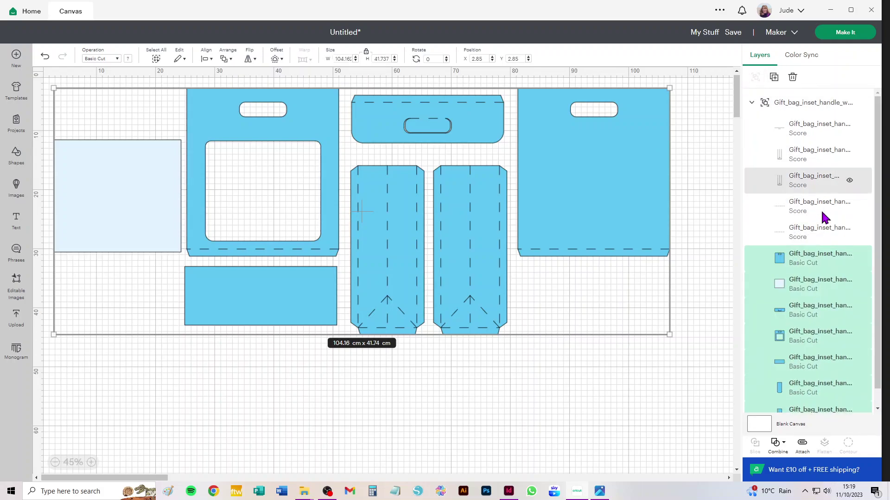
left_click_drag(702, 88, 38, 382)
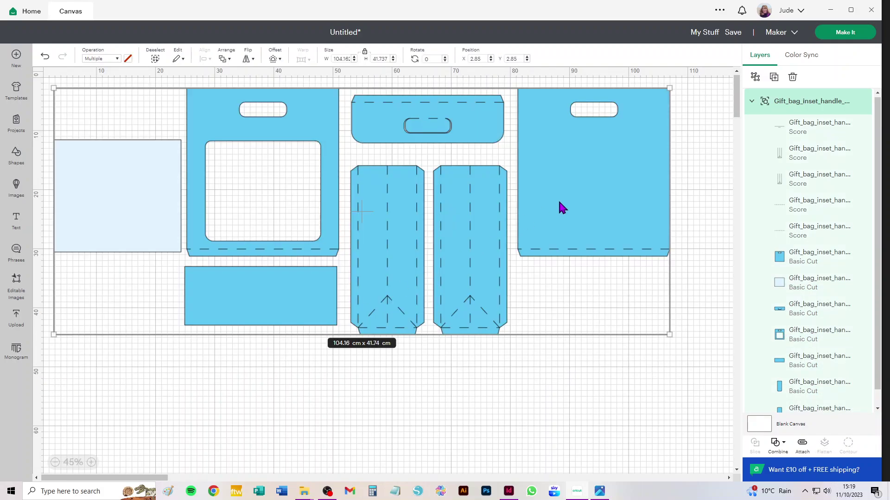
left_click(755, 77)
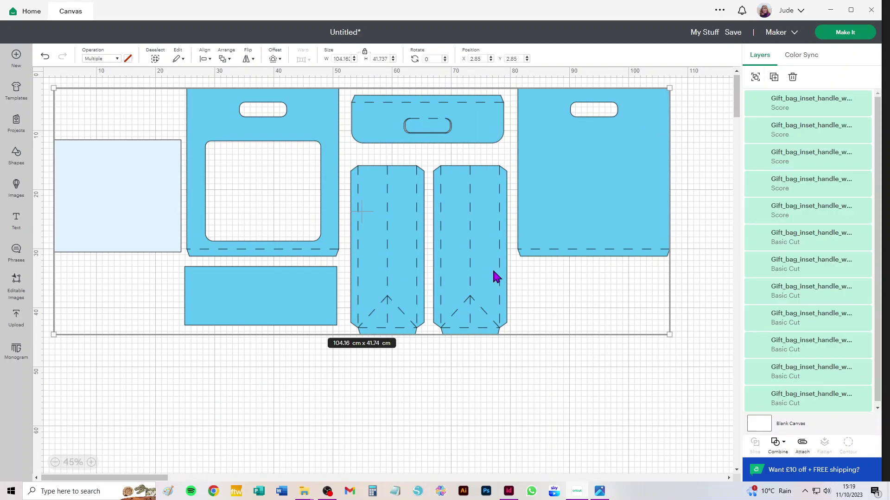
- Attach the windowless back panel to its score line and move it away from the other pieces
left_click_drag(715, 369, 526, 80)
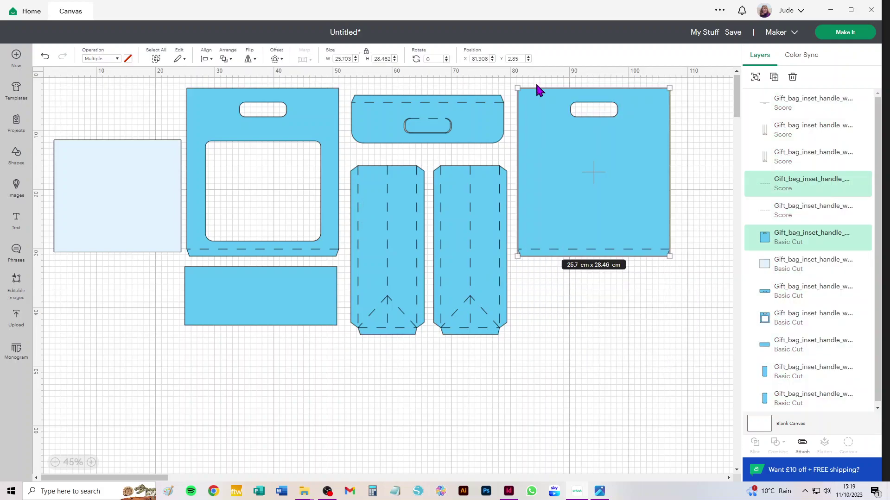
left_click(802, 443)
left_click_drag(564, 192, 618, 205)
- Attach each of the straight-sided bag's two side gussets to its score lines and move both below the back panel
left_click_drag(524, 394, 432, 166)
left_click(802, 444)
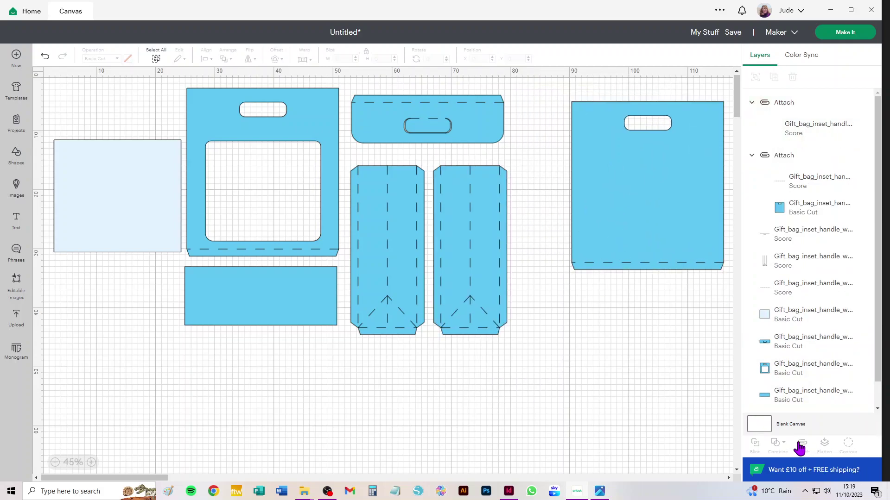
left_click_drag(491, 288, 674, 370)
left_click_drag(481, 395, 347, 161)
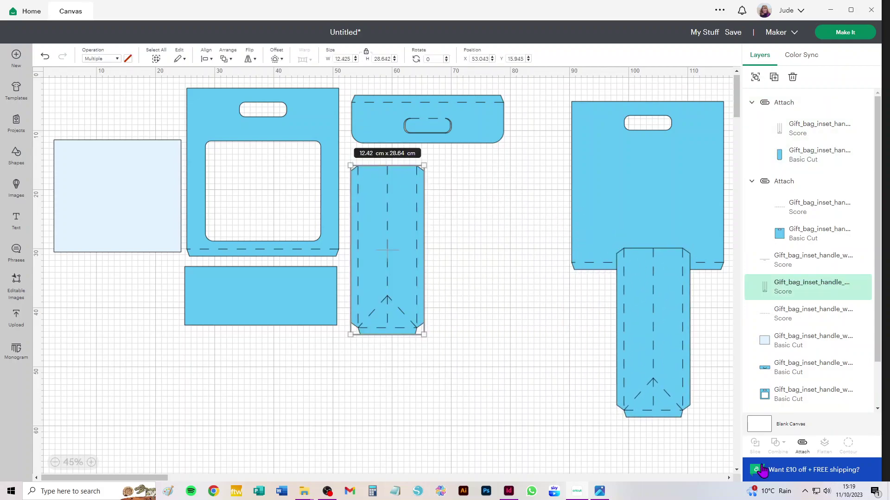
left_click(271, 353)
left_click_drag(392, 259, 551, 354)
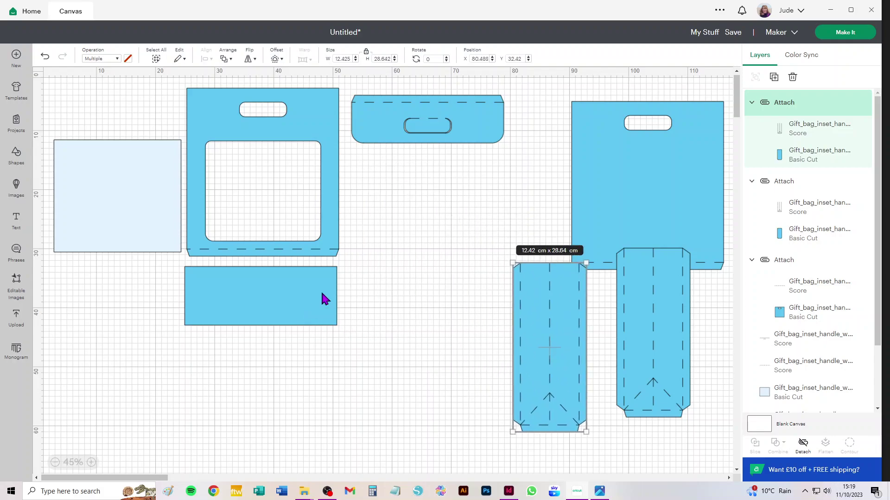
- Attach the rounded-corner handle flap to its score lines and move it above the side gussets
left_click_drag(521, 89, 351, 153)
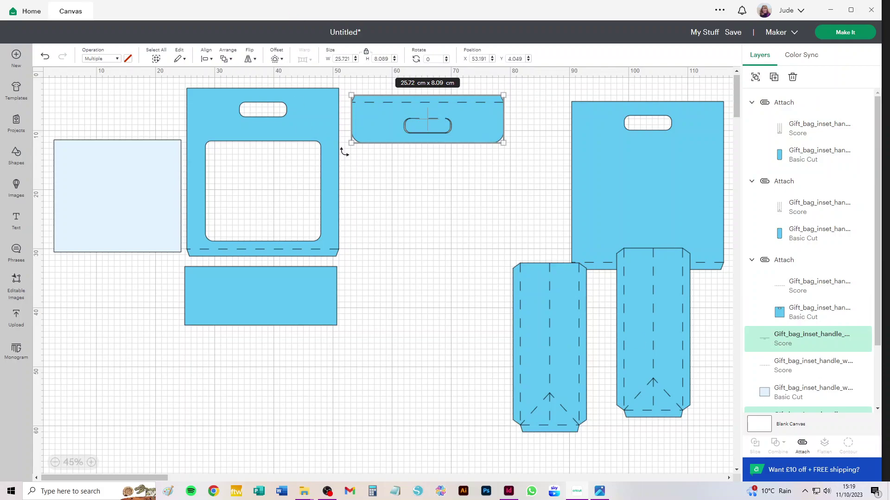
left_click_drag(363, 129, 476, 143)
- Attach the windowed front panel to its score line and shift it aside, and move the rectangular base below the pale window panel
left_click_drag(378, 85, 208, 259)
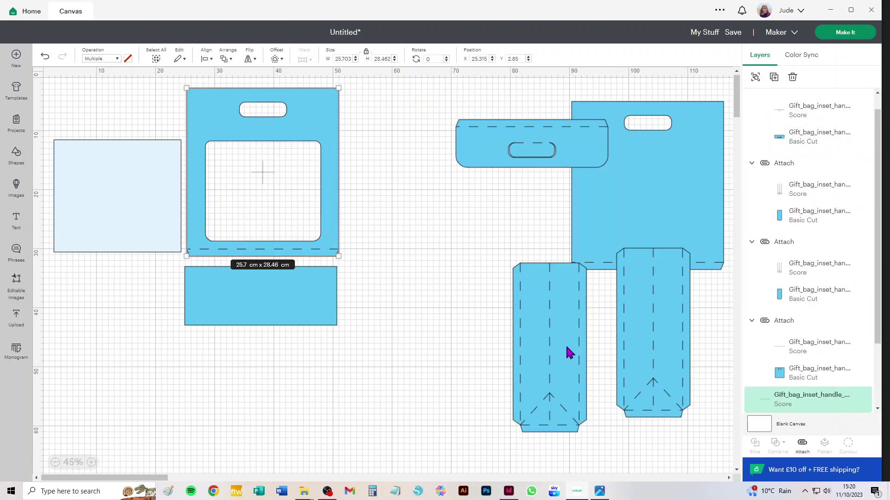
left_click(799, 447)
left_click_drag(313, 127, 378, 124)
left_click_drag(241, 313, 127, 330)
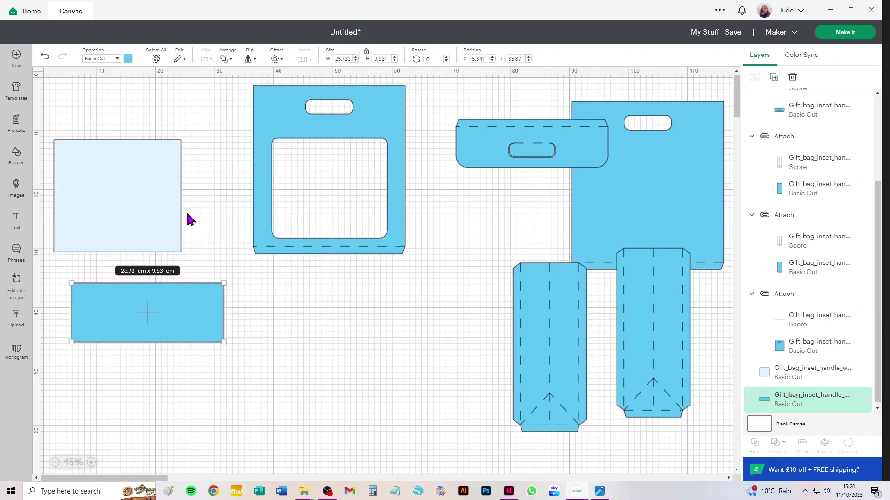
- Open mat preparation, set the first mat's material size to 30.5 cm x 30.5 cm, review the mats through the fifth, and return to the canvas
left_click(845, 32)
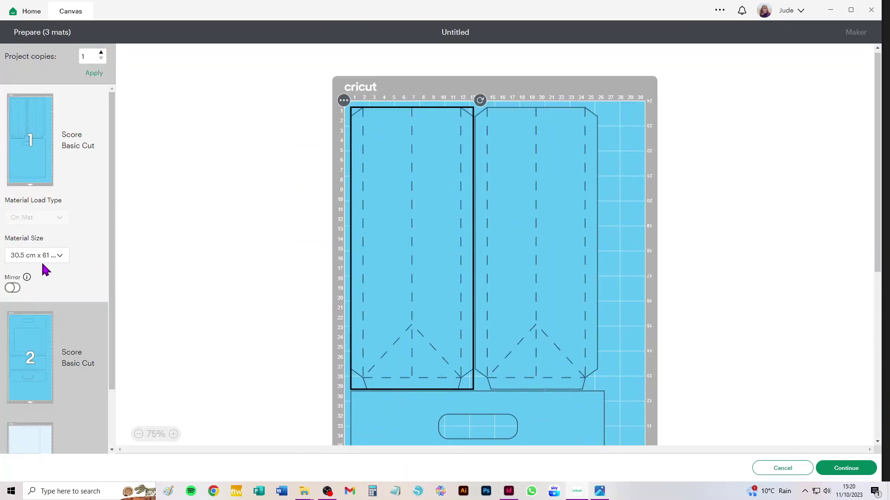
left_click(35, 258)
left_click(14, 325)
scroll(92, 337, "down", 3)
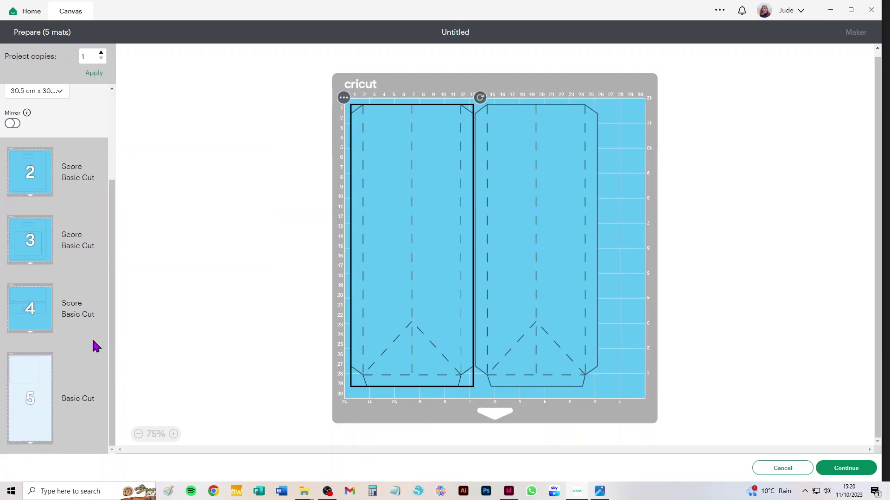
scroll(84, 324, "up", 3)
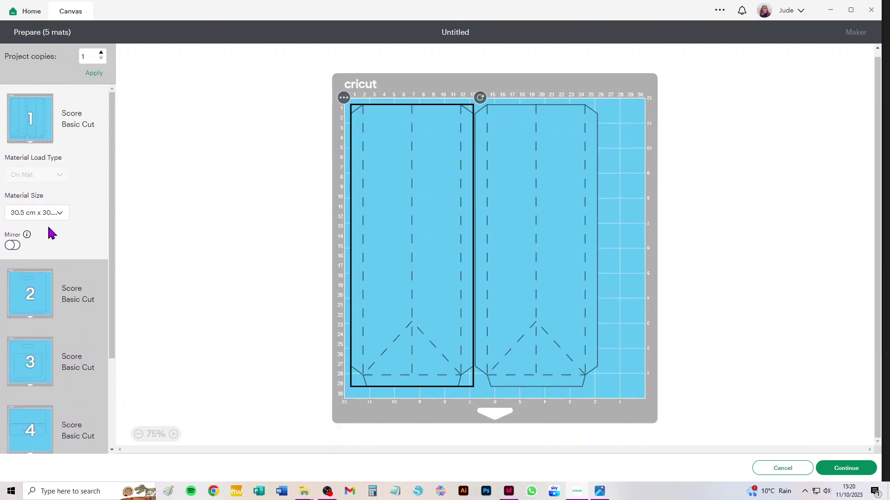
scroll(55, 362, "down", 2)
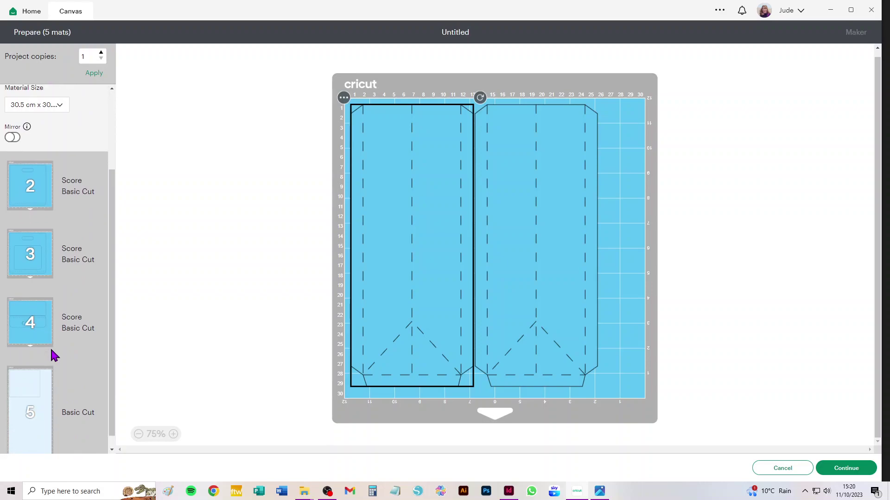
left_click(29, 407)
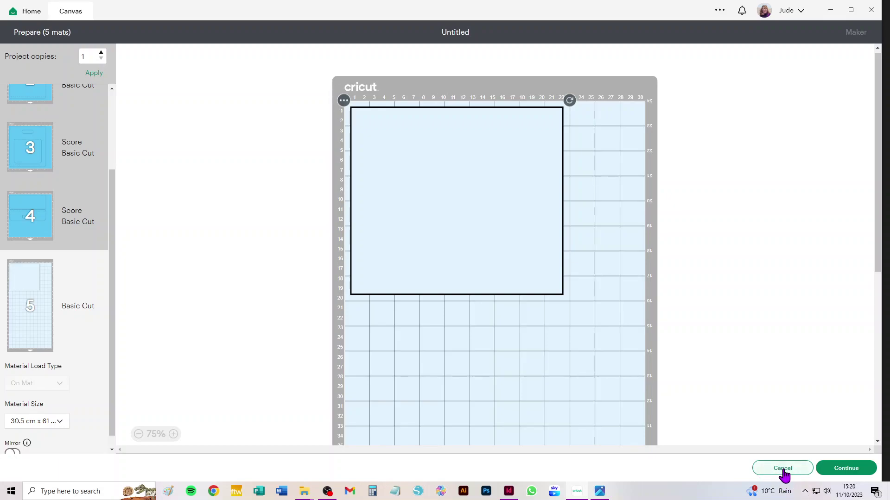
left_click(782, 469)
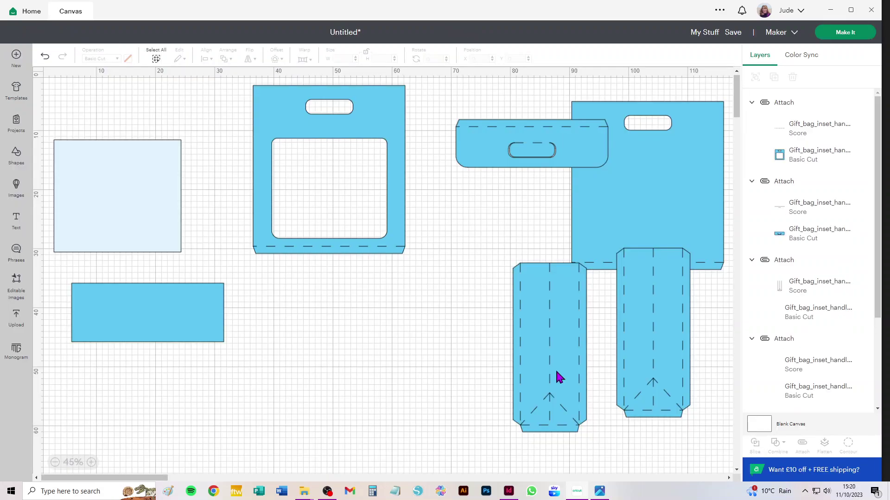
- Clear the canvas and add the tall, narrow windowed gift bag from the recent uploads
key("ctrl+a")
key("Delete")
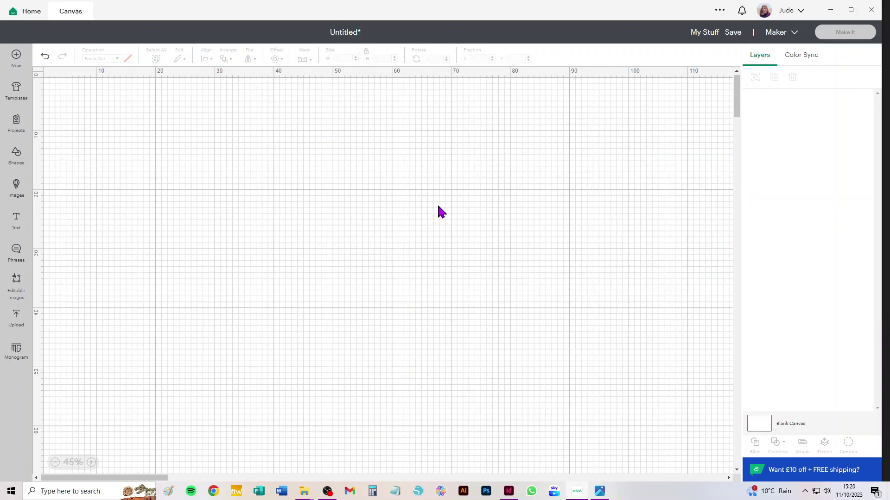
left_click(14, 318)
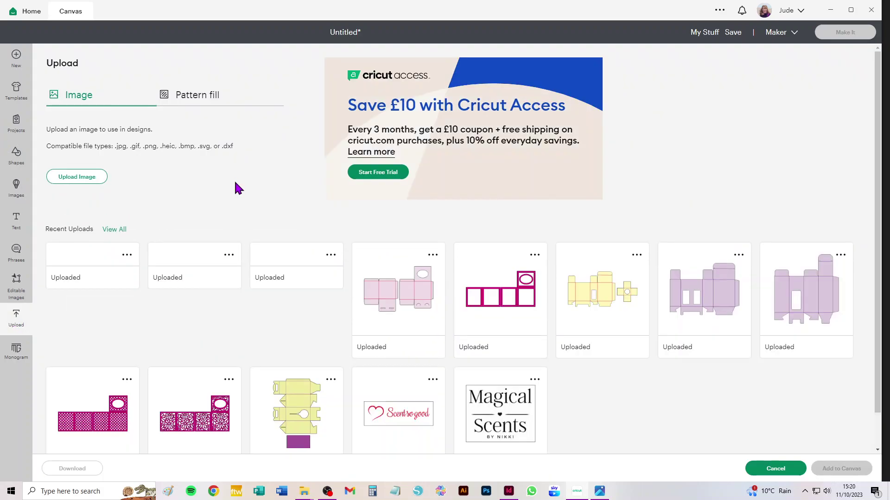
left_click(207, 299)
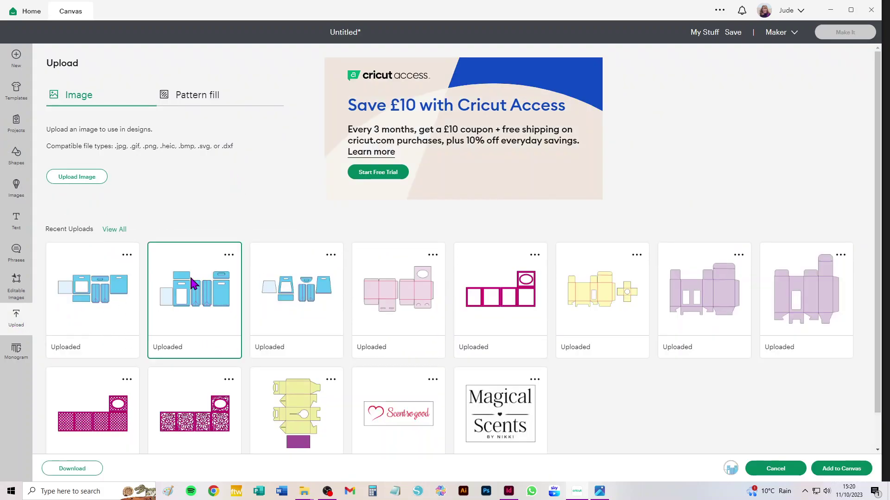
left_click(841, 469)
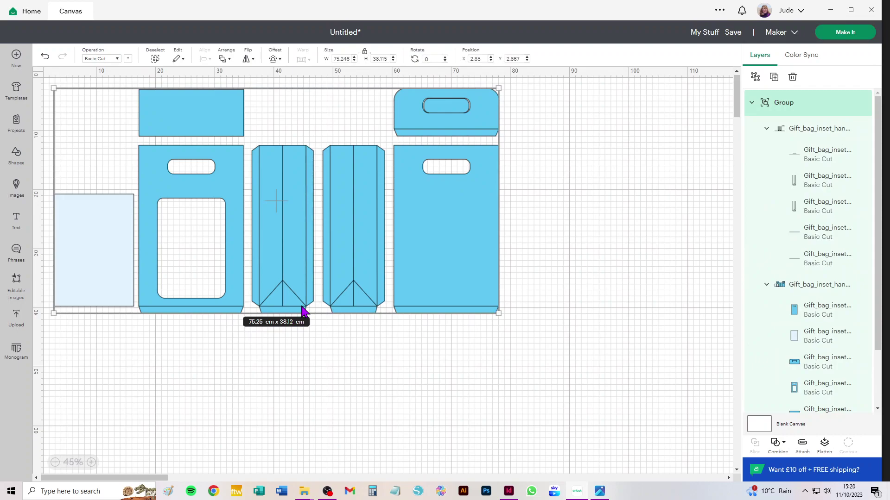
- Move the whole tall bag design away from the canvas's upper-left corner and deselect it
left_click_drag(407, 224, 528, 275)
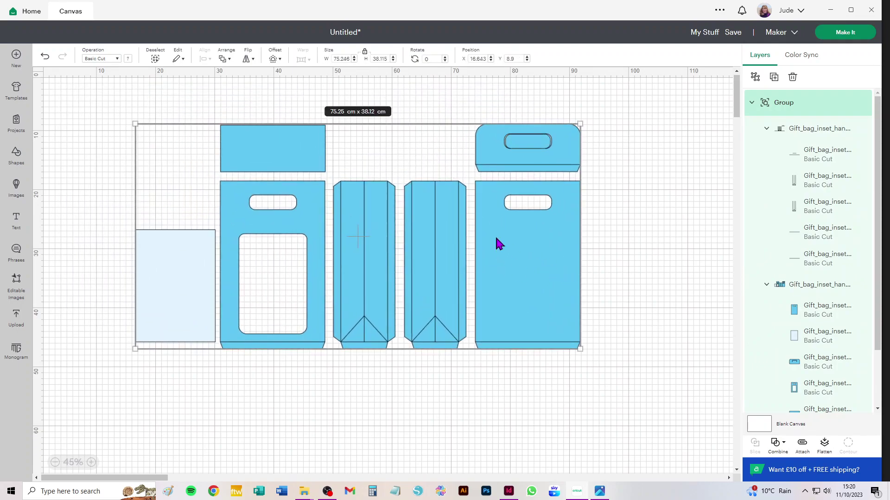
scroll(503, 237, "up", 1)
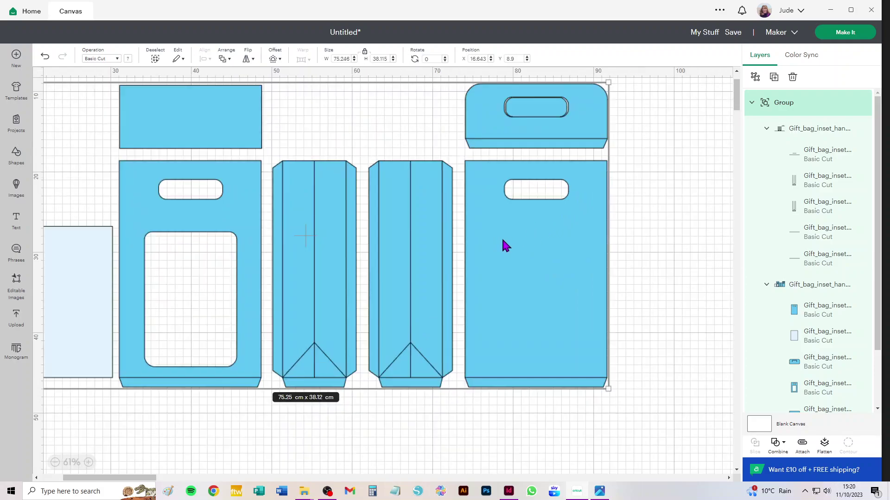
scroll(417, 222, "up", 1)
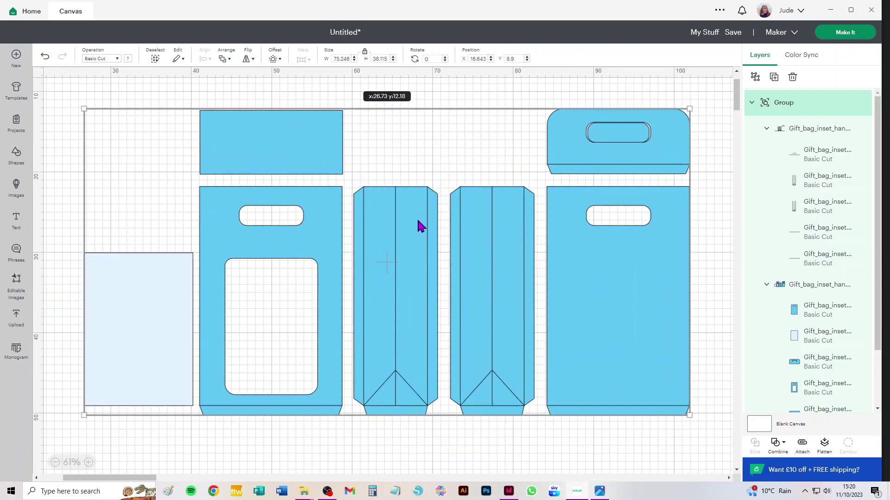
left_click(702, 88)
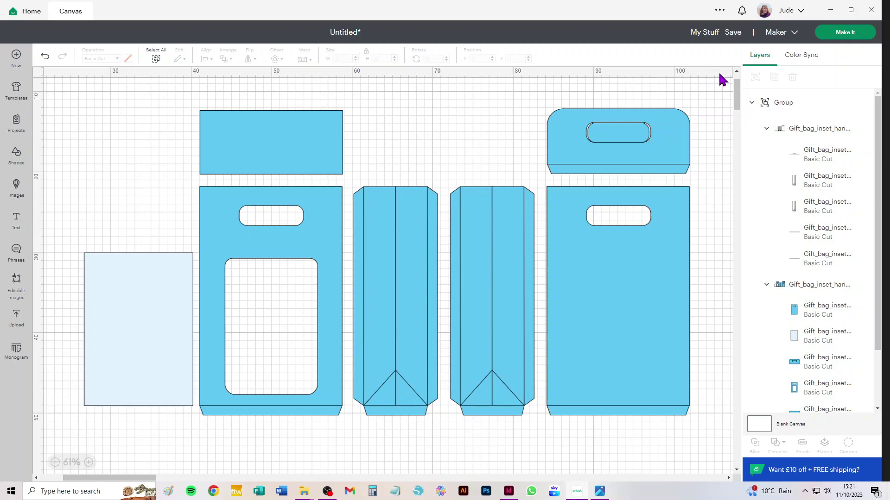
- Change the operation of the tall bag's fold-line layer group from Basic Cut to Score
left_click(826, 136)
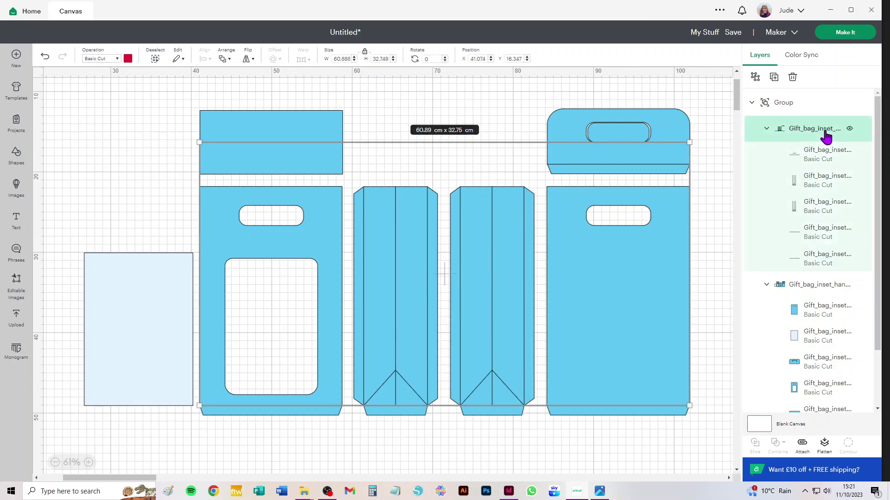
left_click(96, 59)
left_click(114, 203)
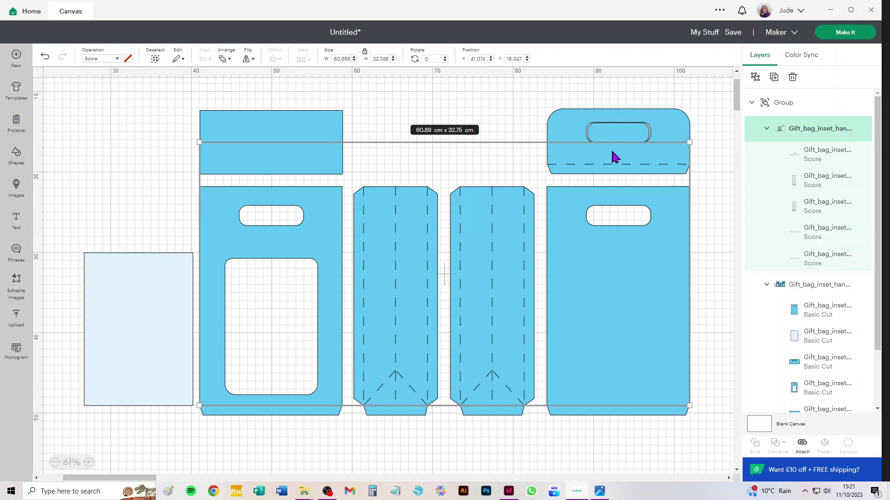
- Ungroup the score-line group, the cut-piece group and the parent group so every layer is separate
left_click(755, 77)
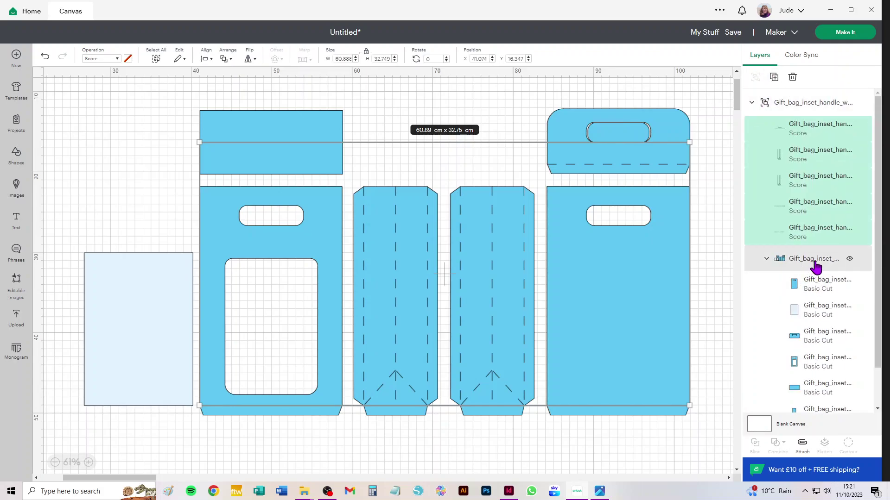
left_click(816, 264, "shift")
left_click(815, 265)
scroll(816, 265, "down", 1)
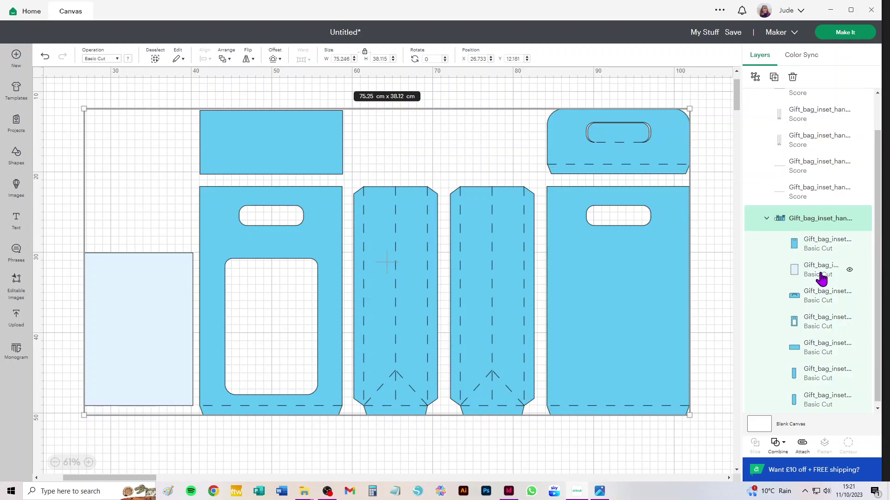
left_click(754, 77)
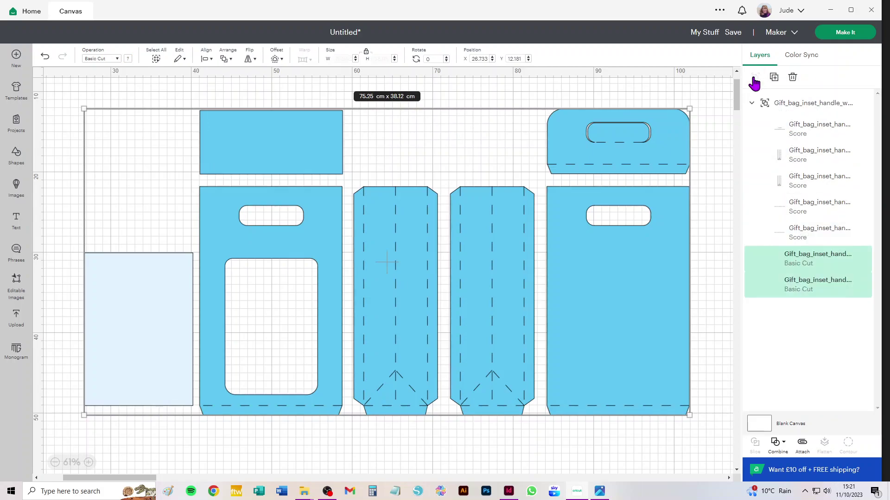
left_click(817, 106)
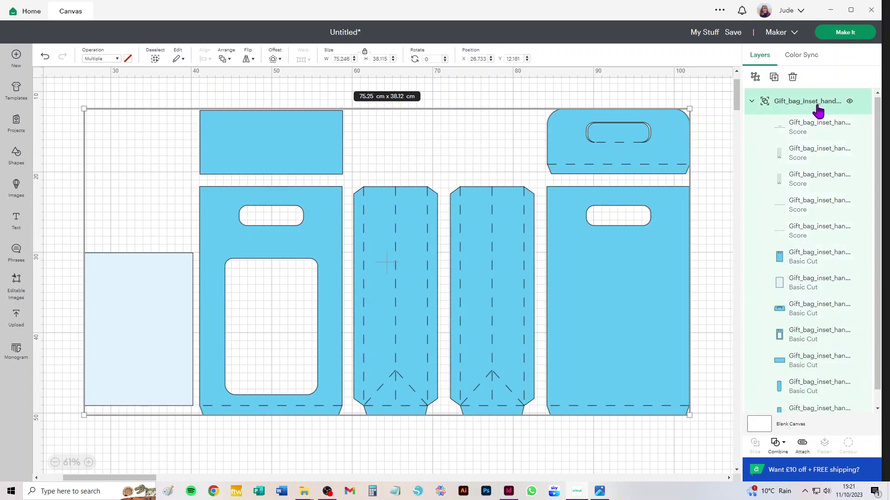
left_click(754, 77)
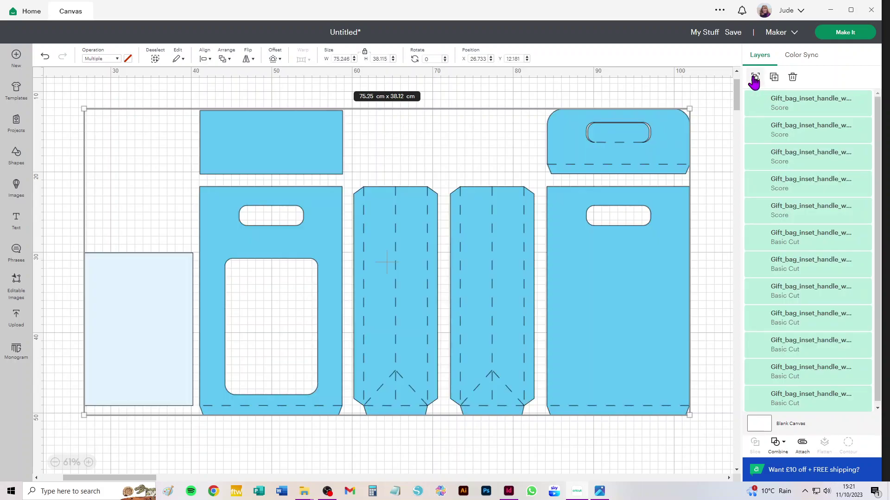
- Attach the rounded handle flap to its score lines, and attach the back panel to its score line
left_click_drag(717, 98, 521, 178)
left_click(802, 445)
left_click_drag(695, 436, 551, 189)
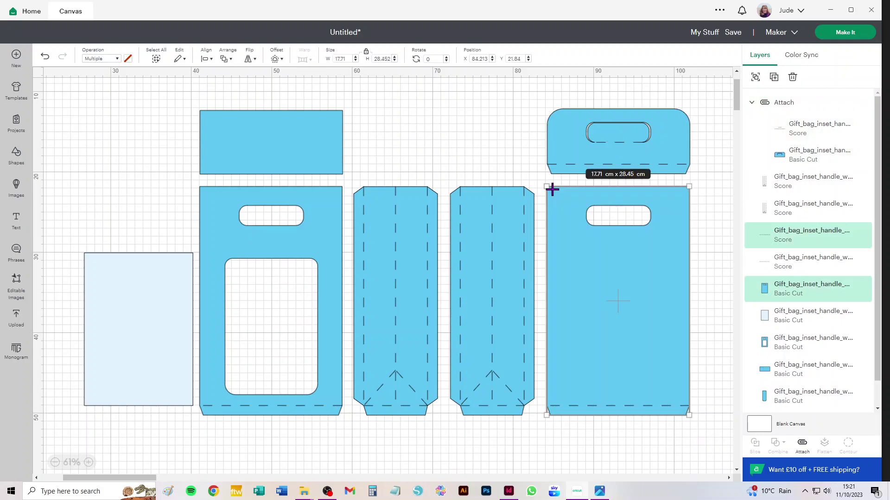
left_click(802, 445)
- Attach each of the two side gussets and the windowed front panel to its own score lines
left_click_drag(526, 432, 457, 153)
left_click(802, 444)
left_click_drag(425, 431, 378, 145)
left_click(802, 444)
left_click_drag(340, 442, 235, 190)
left_click(802, 445)
- Open mat preparation, try material size 30.5 cm x 30.5 cm on the first mat, review the mats, and return to the canvas
left_click(853, 34)
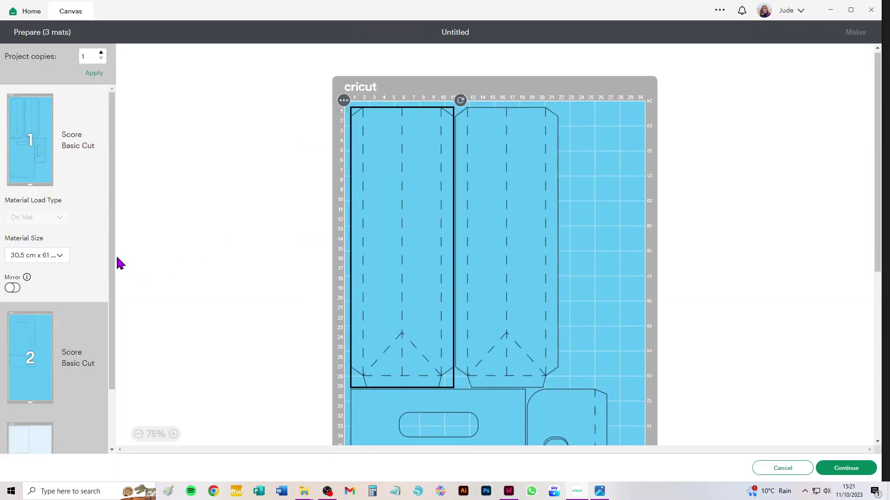
left_click(38, 255)
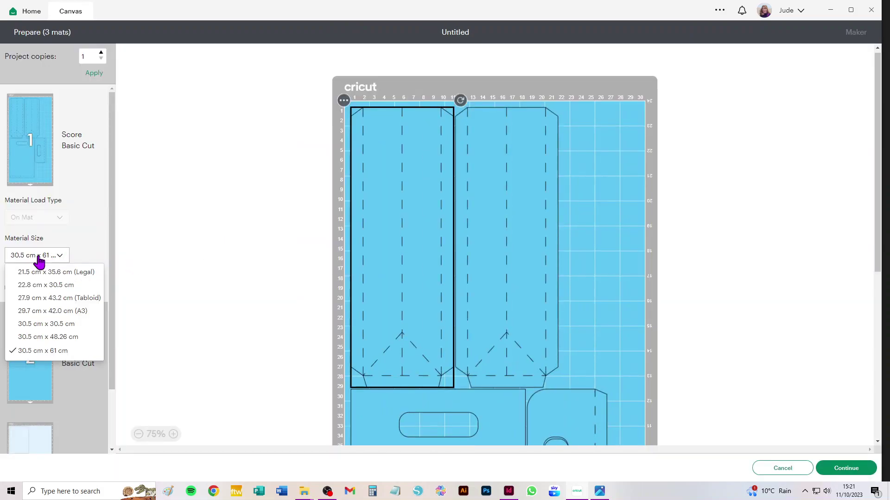
left_click(46, 337)
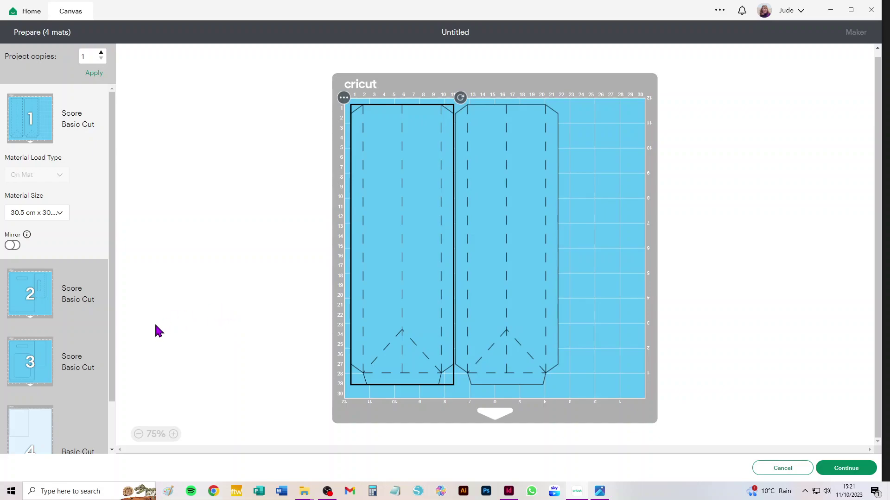
scroll(83, 345, "down", 1)
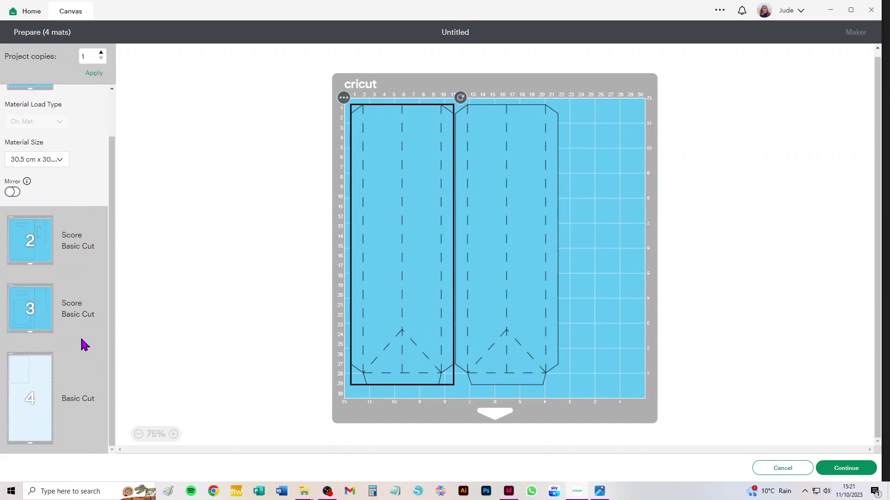
left_click(35, 391)
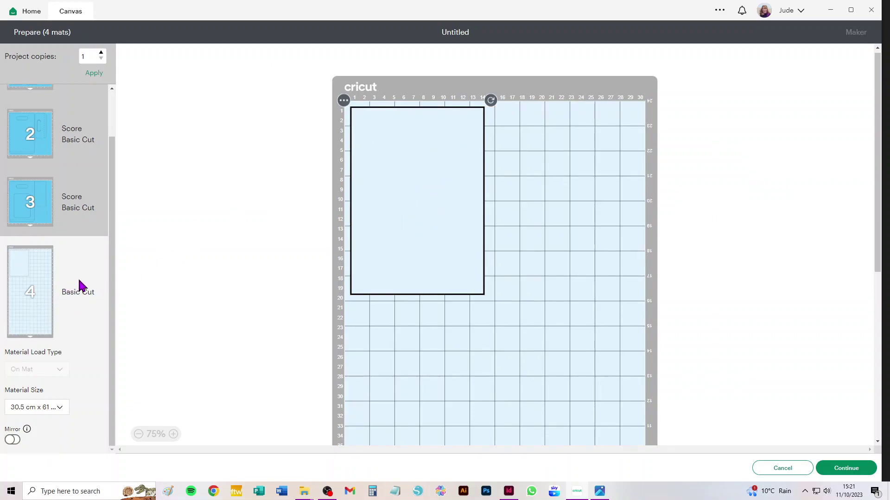
scroll(79, 284, "up", 1)
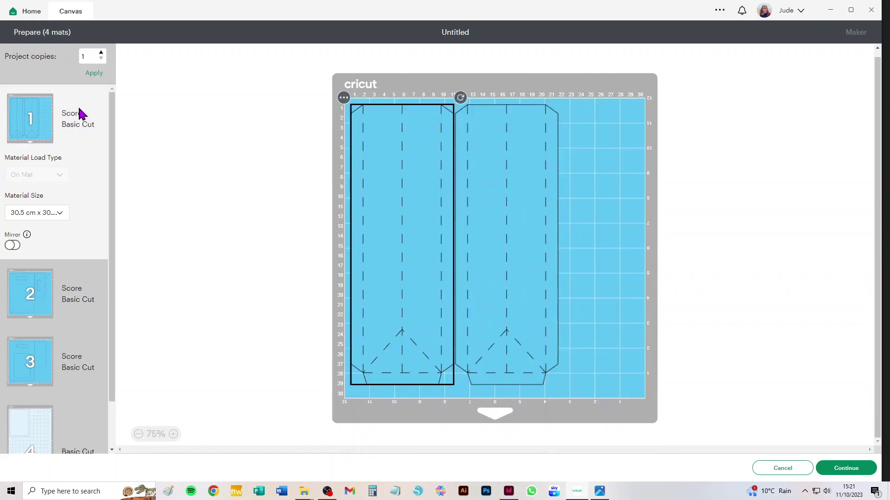
left_click(38, 216)
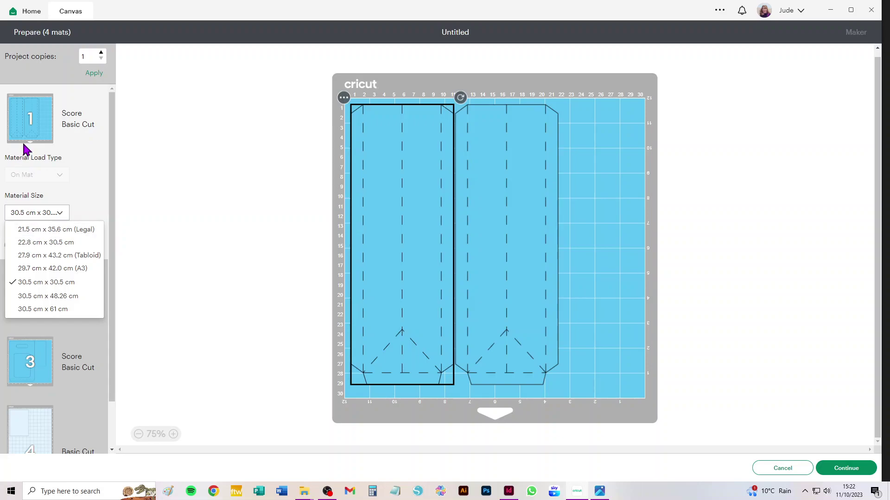
left_click(779, 468)
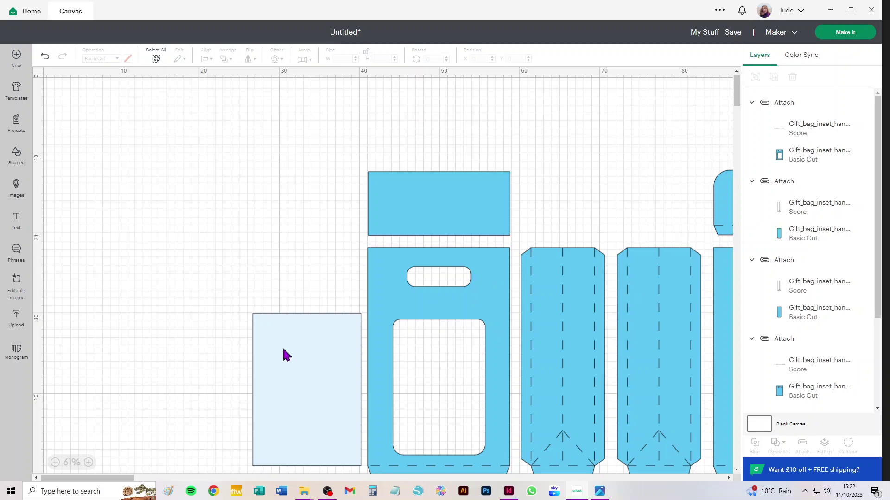
- Move the pale window panel to the canvas's upper-left area, the rectangular base beside it, and the front panel below the base
left_click_drag(296, 366, 129, 159)
left_click_drag(444, 211, 279, 126)
left_click_drag(422, 313, 413, 208)
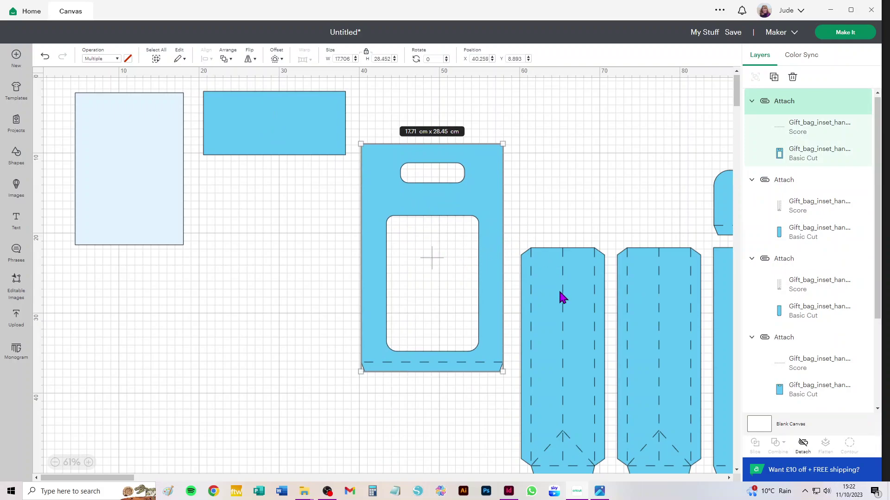
left_click_drag(560, 298, 561, 206)
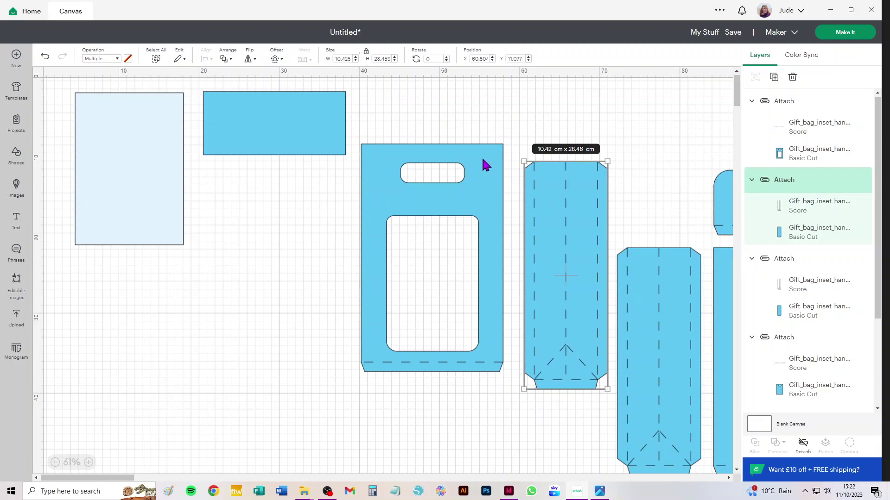
left_click(454, 156)
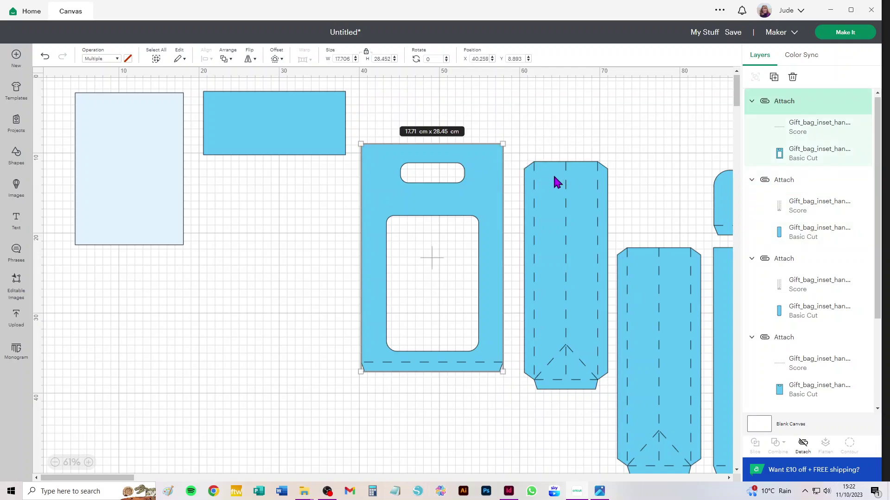
left_click_drag(479, 189, 347, 225)
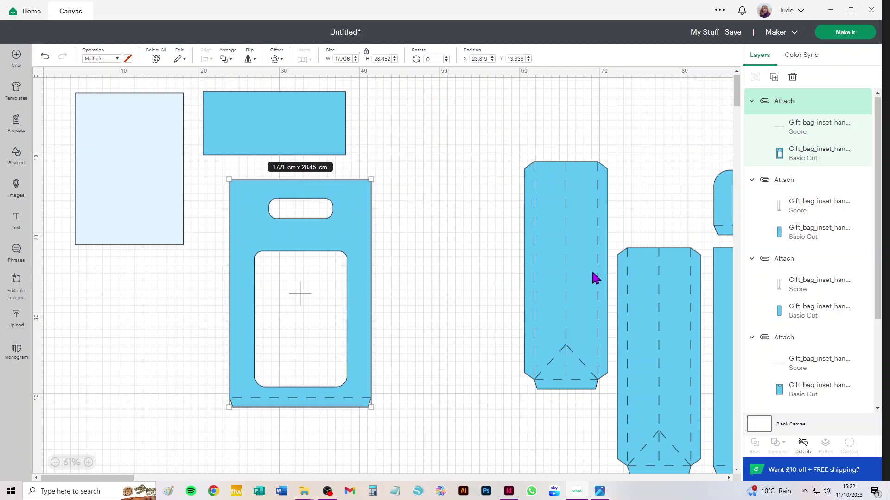
- Line up the two side gussets and the back panel in a row beside the windowed front panel
left_click(639, 282)
left_click_drag(523, 213, 381, 229)
left_click_drag(606, 321, 468, 274)
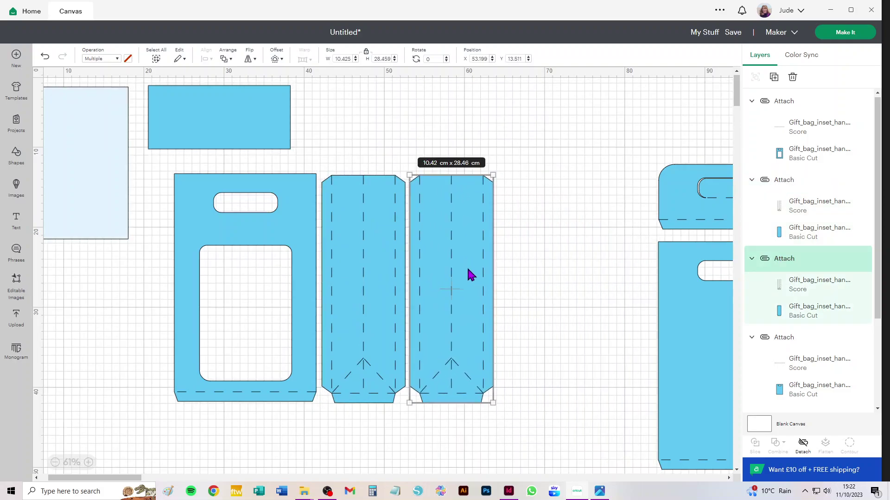
left_click_drag(707, 333, 551, 268)
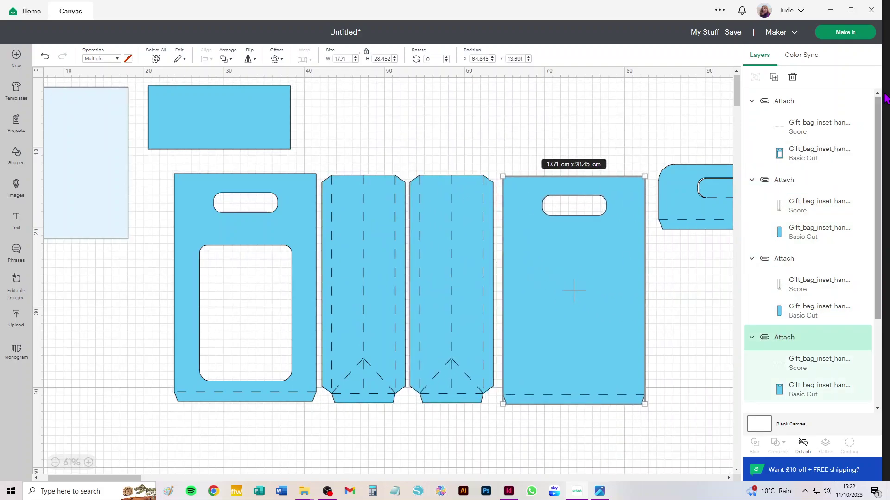
- Open mat preparation, set the first mat's material size to 30.5 cm x 30.5 cm, and move the second gusset away from the first
left_click(844, 32)
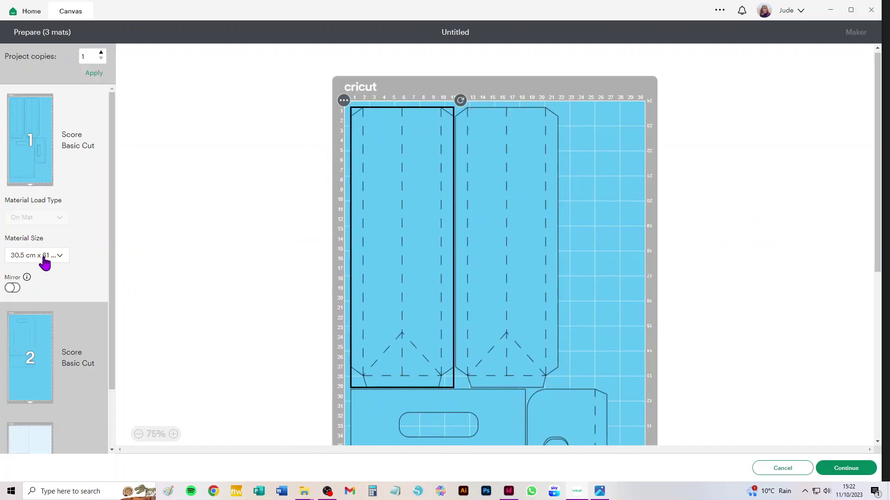
left_click(49, 265)
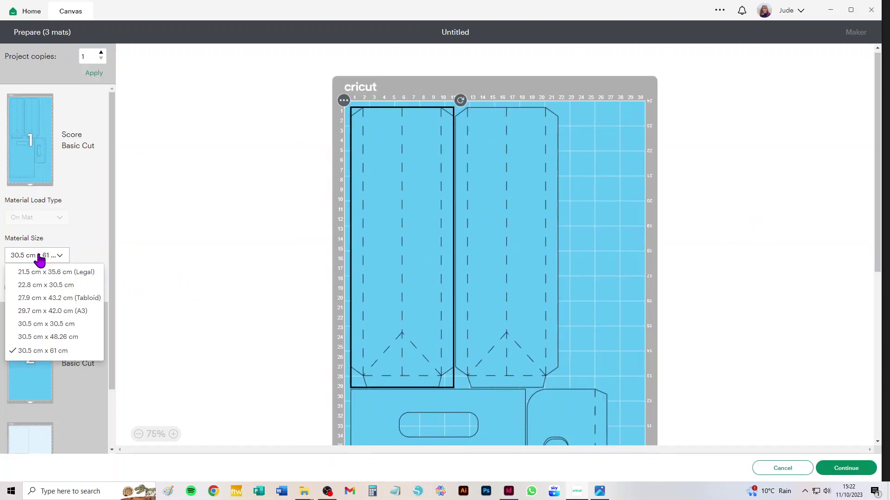
left_click(46, 324)
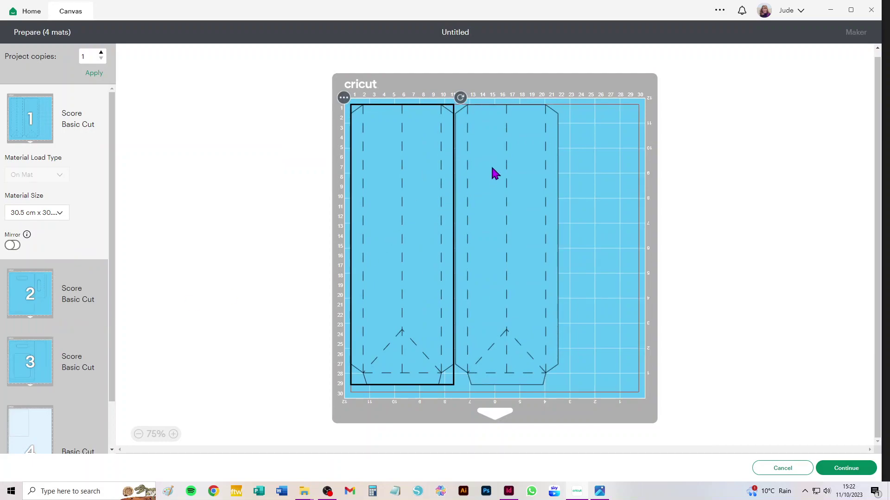
left_click(501, 163)
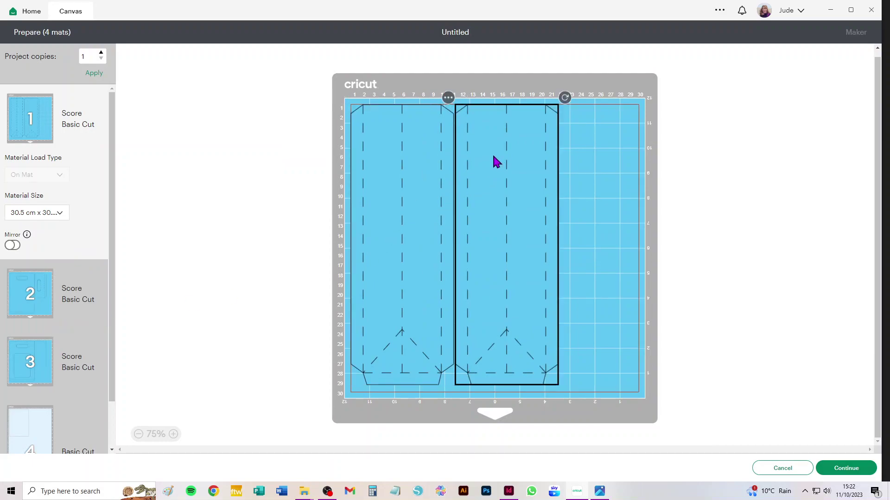
left_click_drag(491, 177, 536, 175)
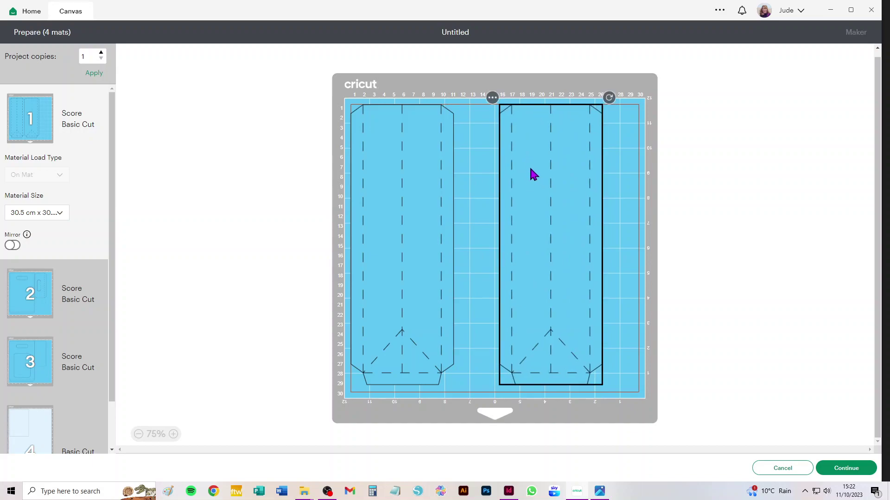
- Hide the second gusset on the first mat, reapply material size 30.5 cm x 30.5 cm, and return to the canvas
left_click(492, 97)
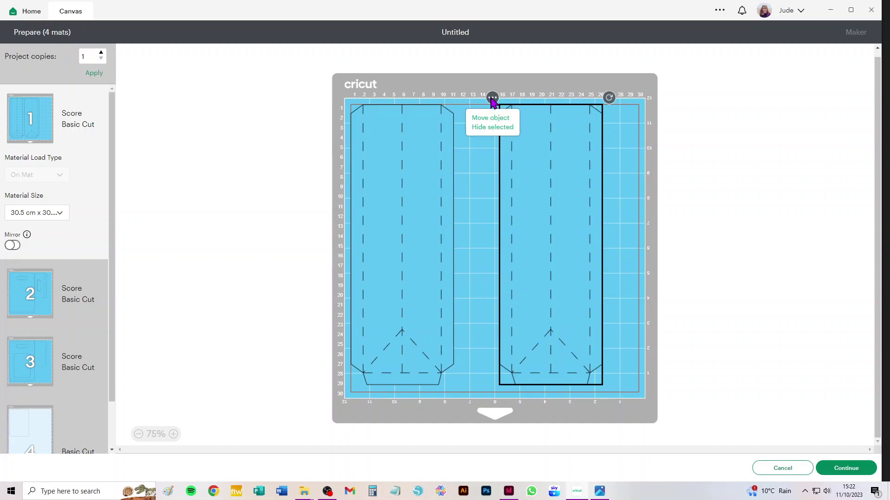
left_click(481, 131)
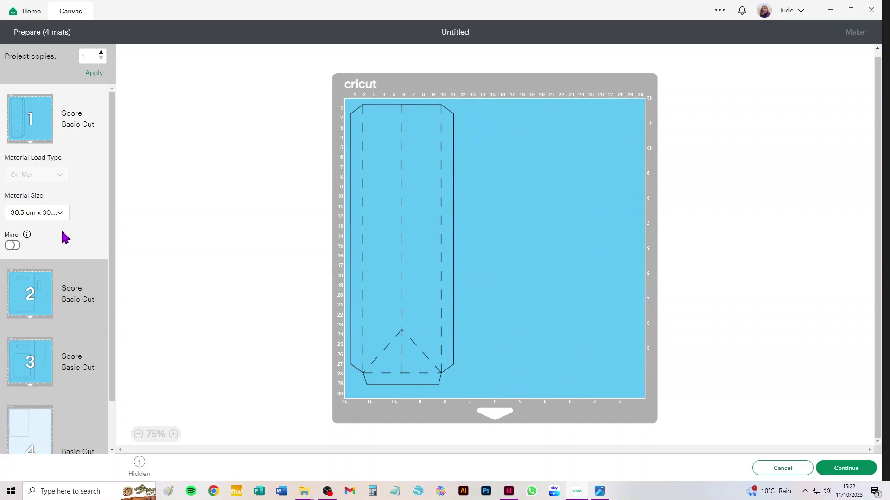
left_click(50, 214)
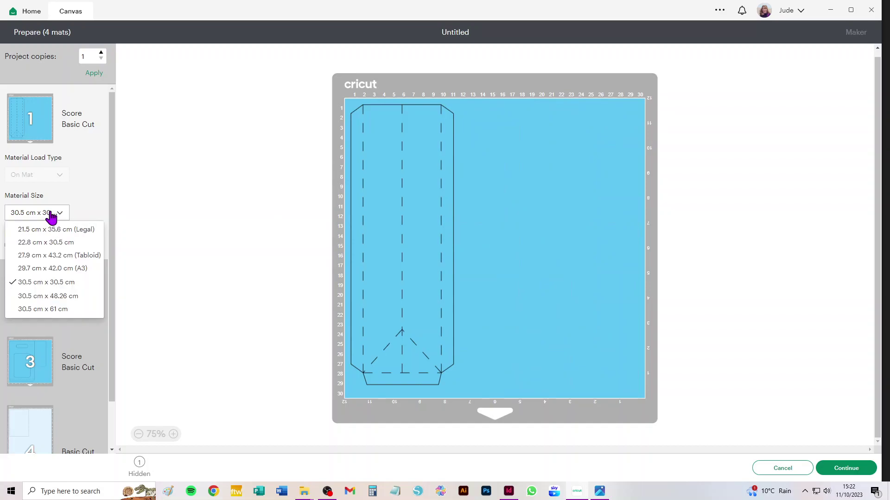
left_click(40, 291)
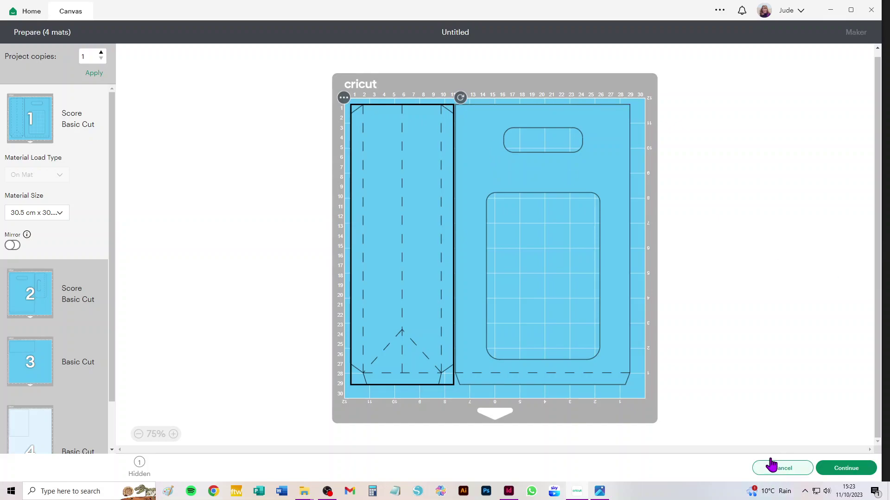
left_click(772, 465)
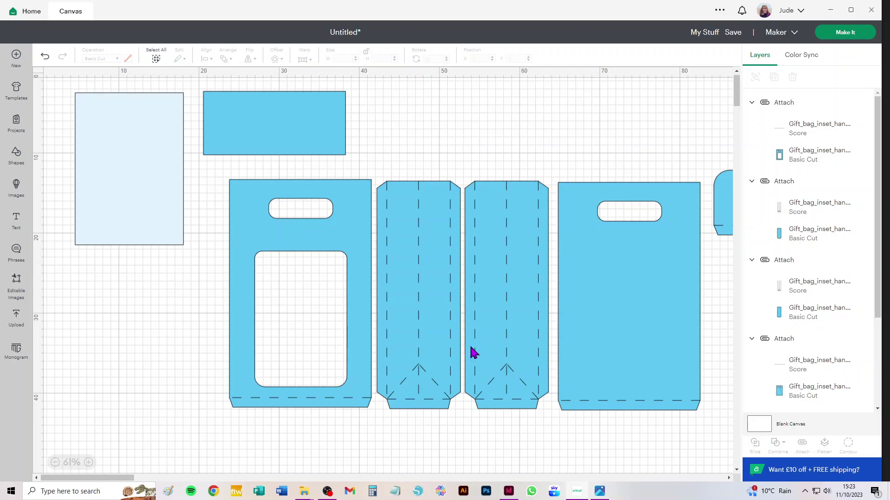
- Recolor the windowed front panel's cut layer light purple
left_click(317, 227)
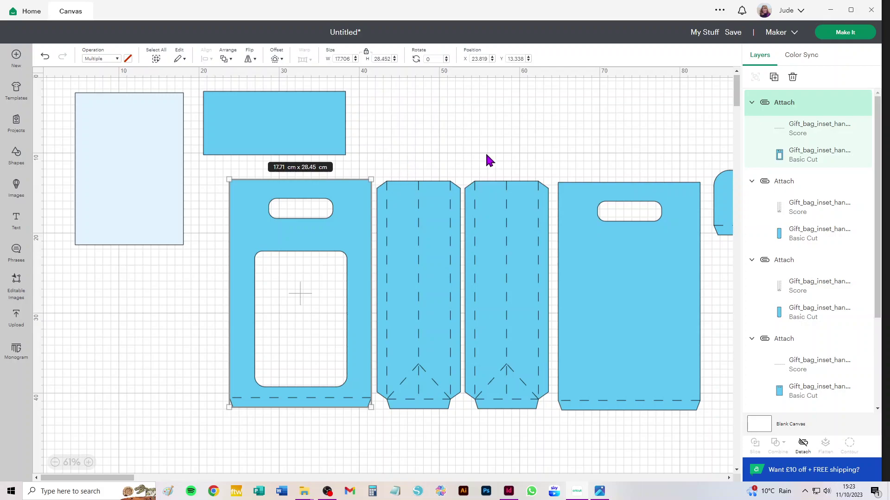
left_click(440, 172)
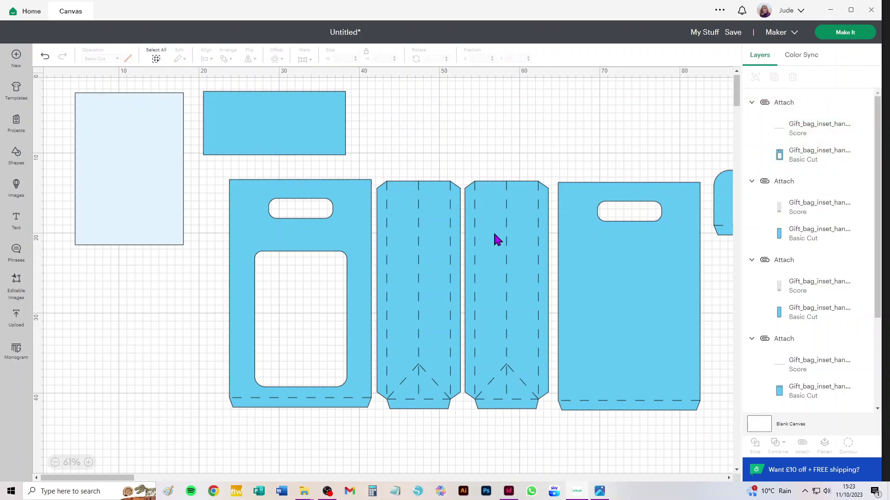
left_click(300, 233)
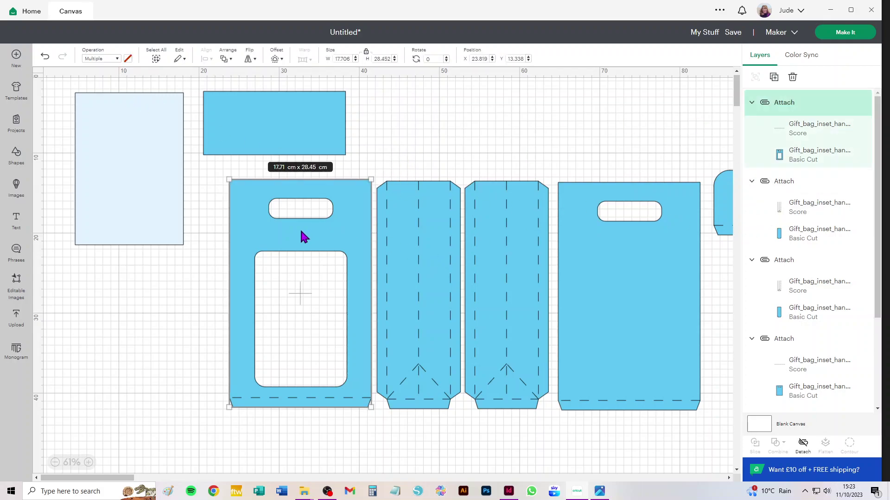
left_click(799, 155)
left_click(128, 59)
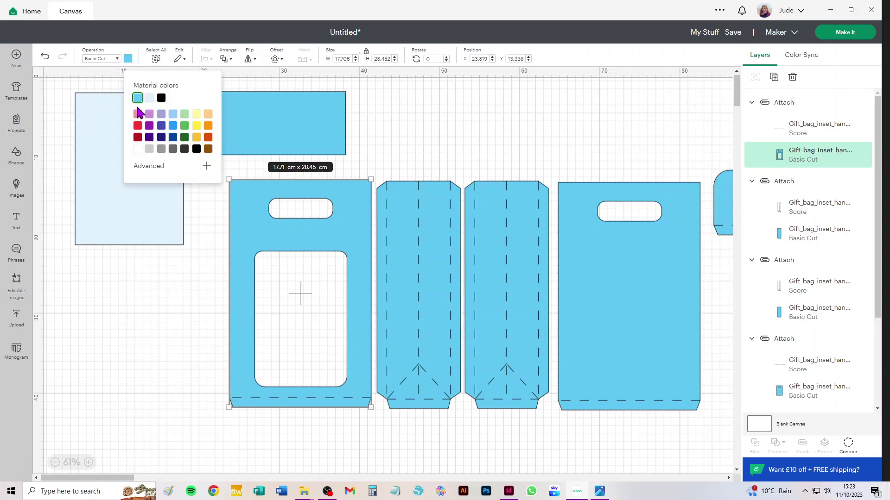
left_click(148, 115)
left_click(410, 111)
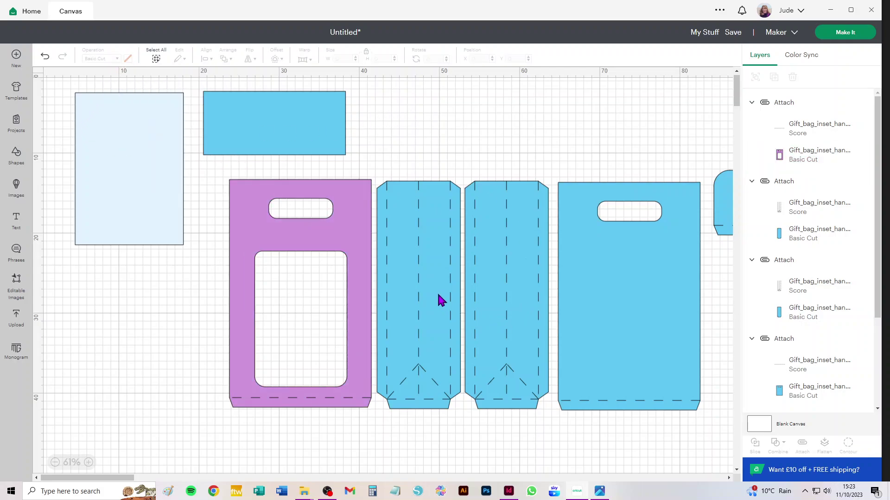
- Recolor the second gusset's cut layer light green and move the handle flap beside the rectangular base
left_click(492, 207)
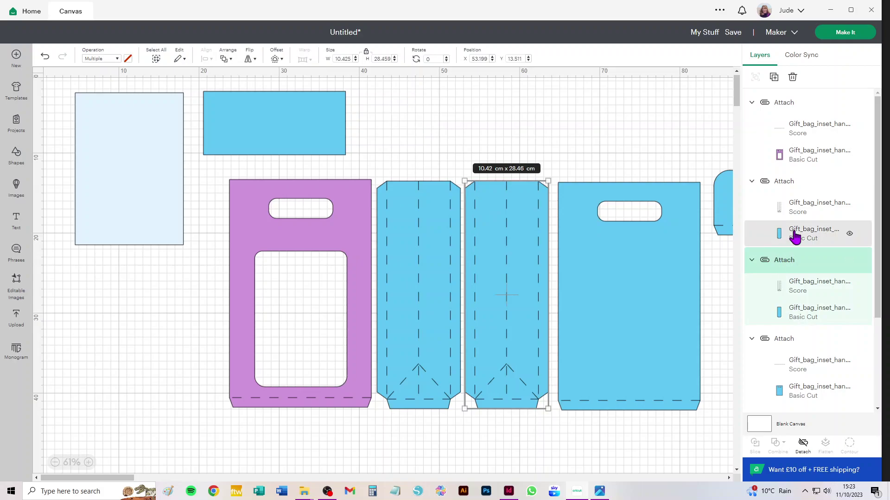
left_click(801, 319)
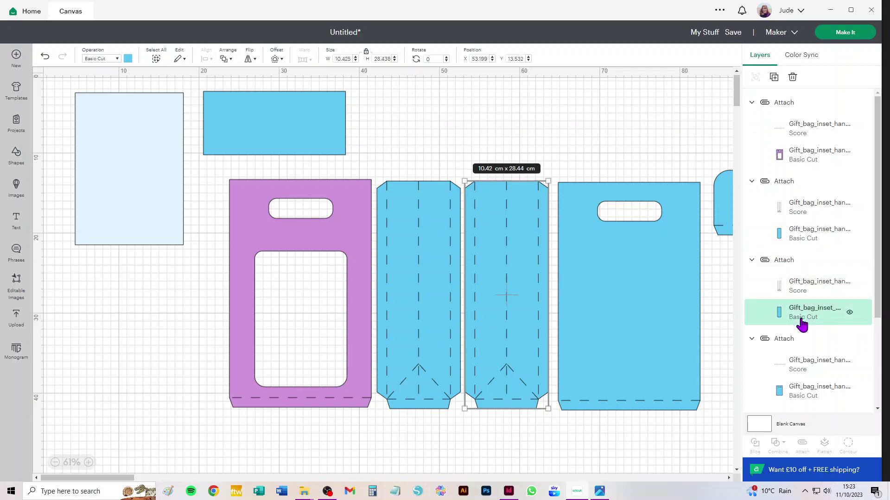
left_click(128, 59)
left_click(184, 114)
left_click(612, 130)
left_click_drag(721, 206, 368, 127)
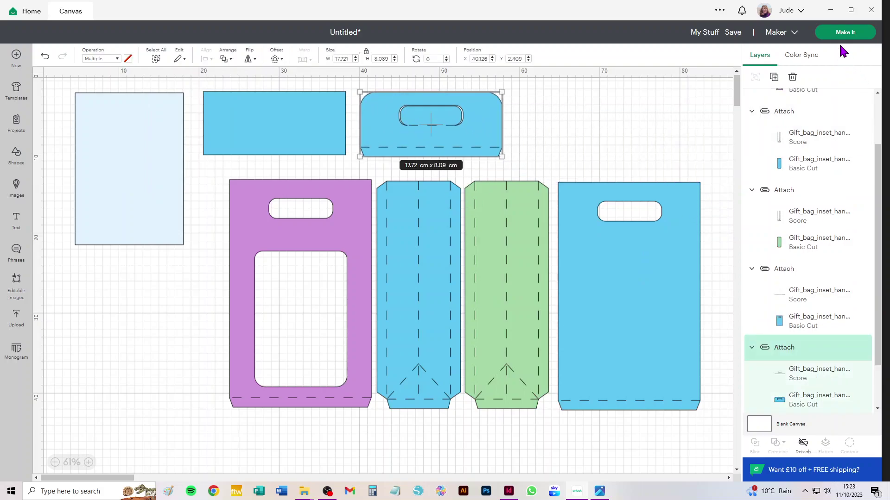
- Recolor the back panel's cut layer dark orange
left_click(638, 305)
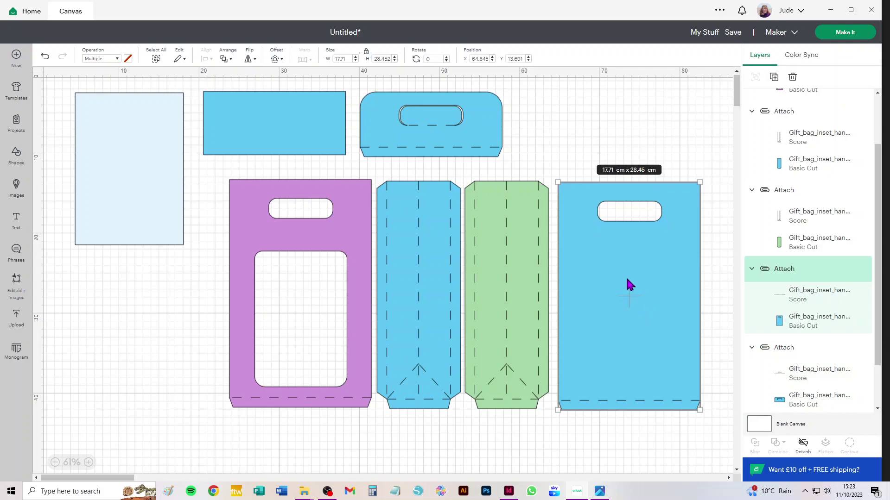
left_click(782, 323)
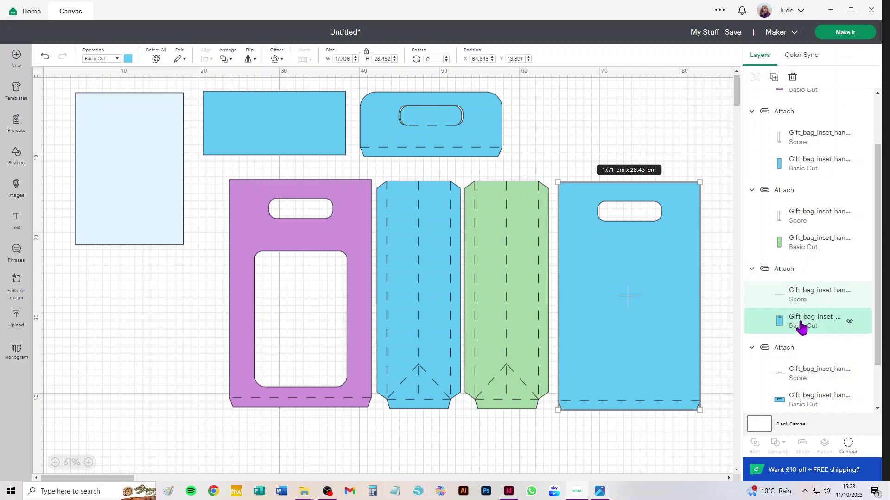
left_click(128, 59)
left_click(207, 137)
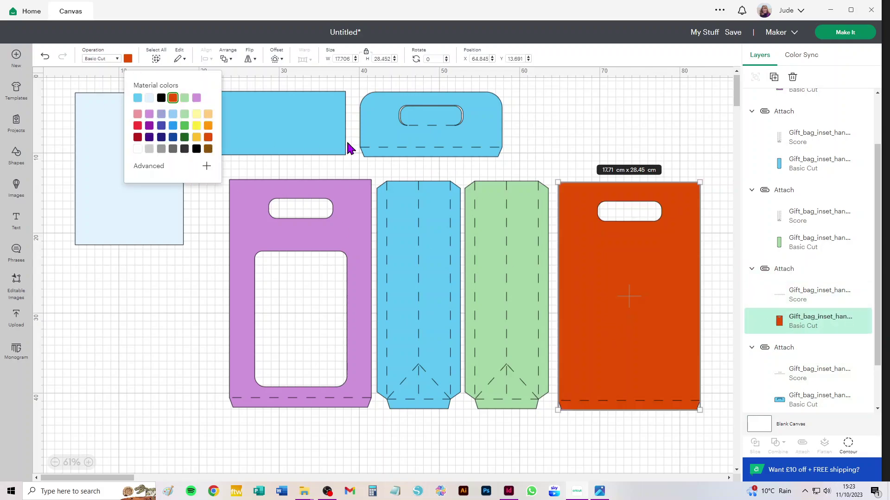
left_click(583, 134)
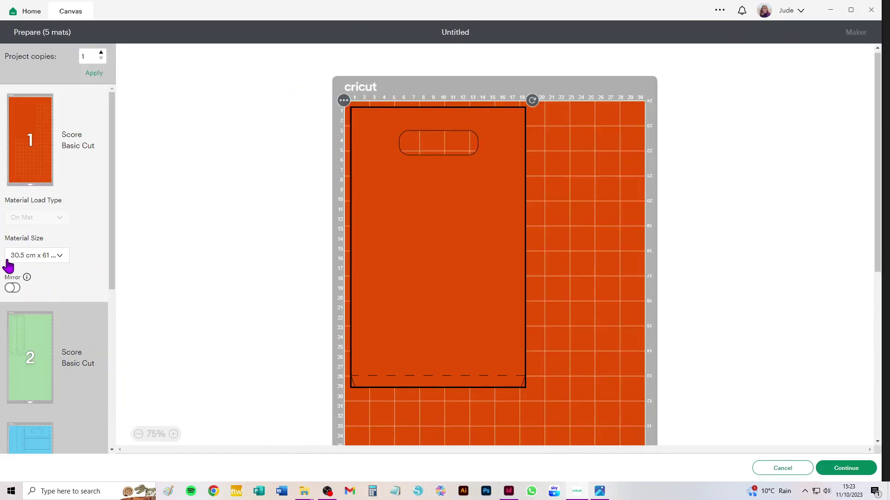
- Open mat preparation and set the material size of the orange and green mats to 30.5 cm x 30.5 cm
left_click(39, 256)
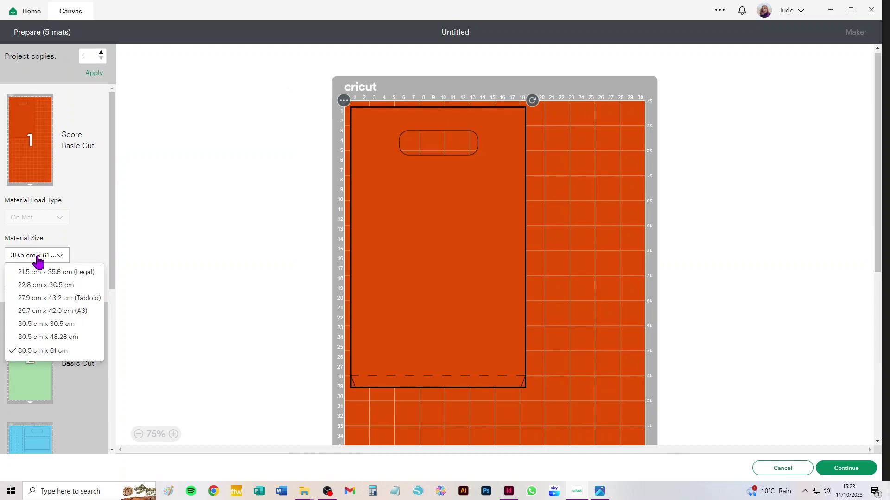
left_click(59, 325)
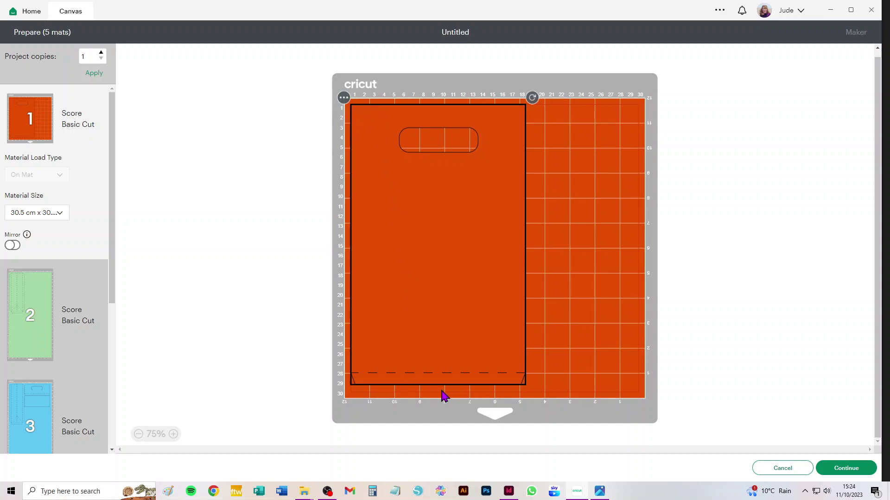
left_click(37, 306)
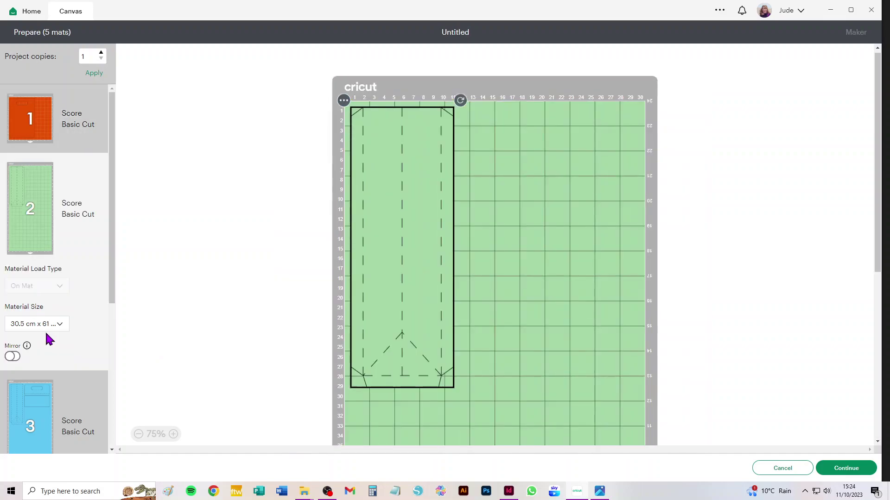
left_click(44, 325)
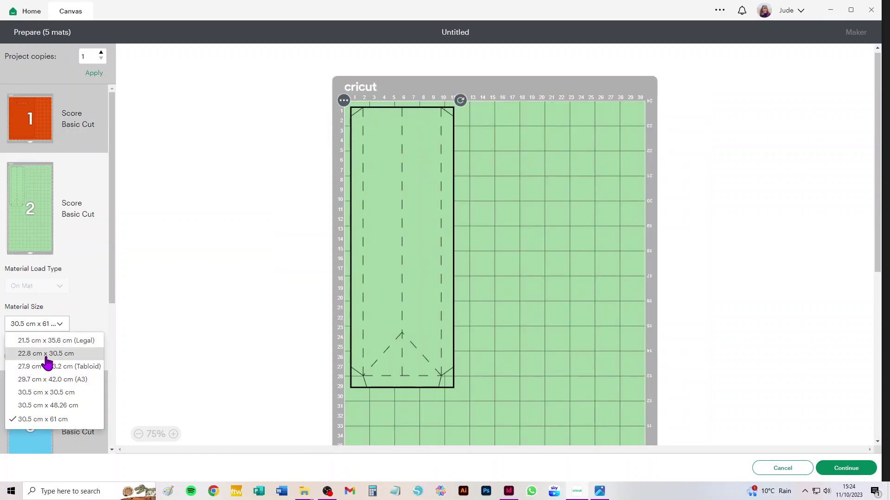
left_click(44, 394)
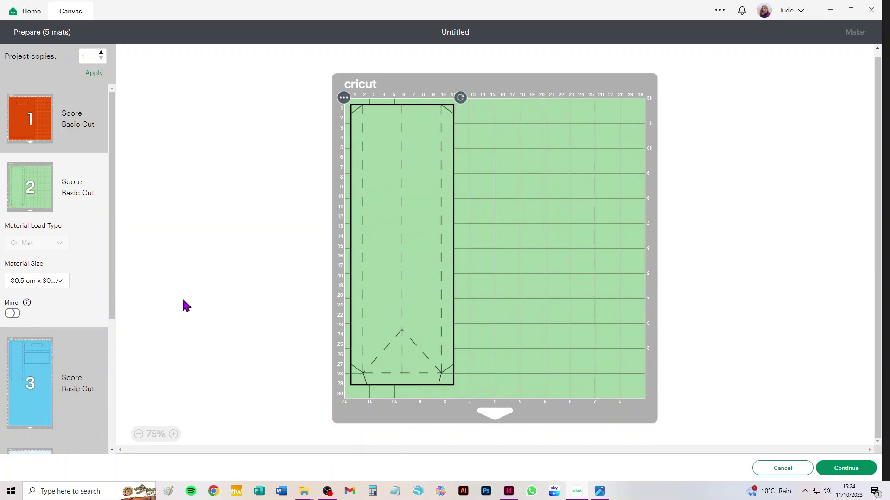
- Set the blue mat's material size to 30.5 cm x 30.5 cm, review its layout, and return to the canvas
left_click(40, 359)
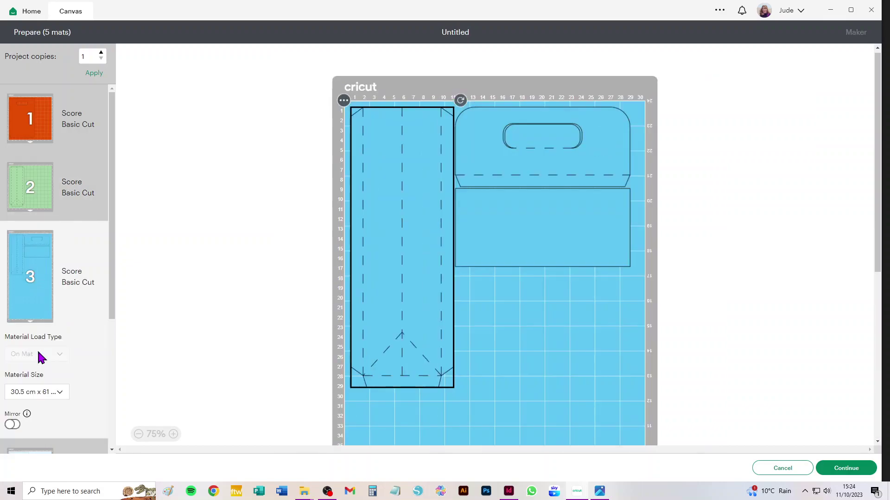
left_click(41, 395)
scroll(44, 411, "down", 2)
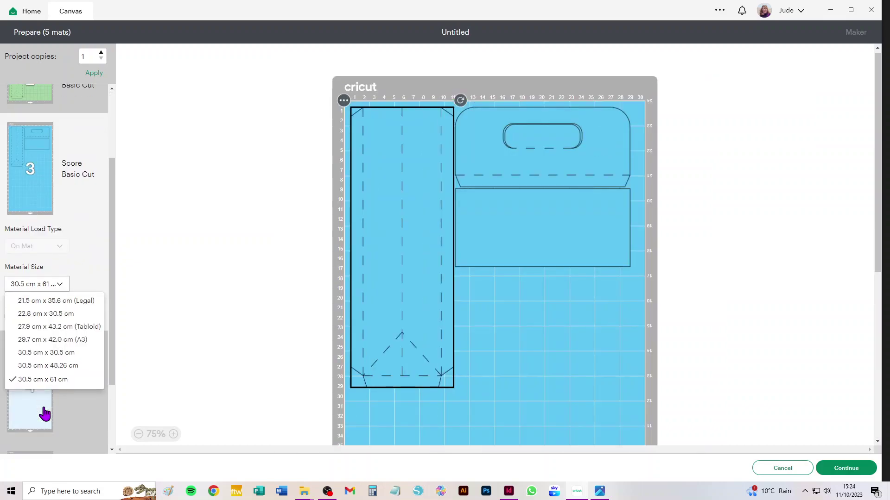
left_click(58, 353)
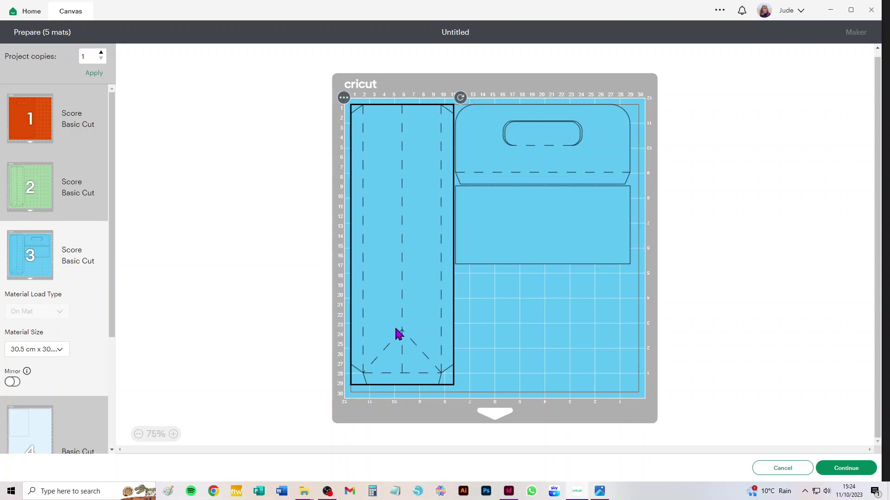
left_click(787, 471)
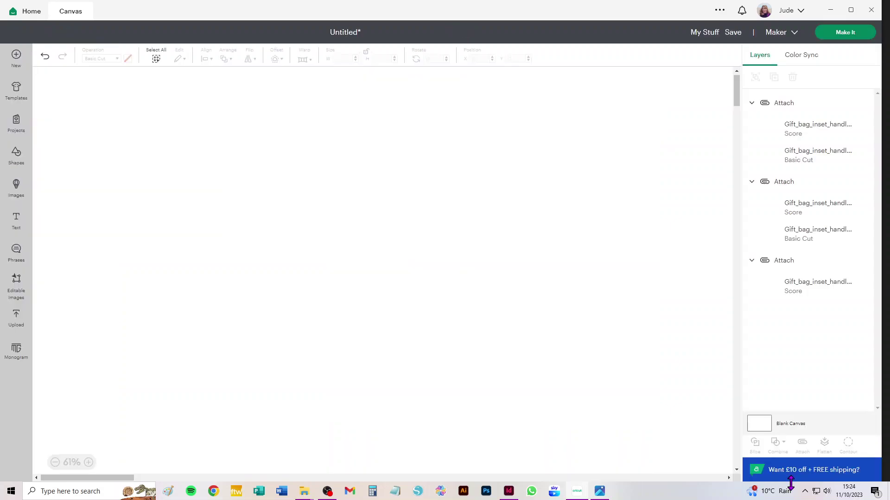